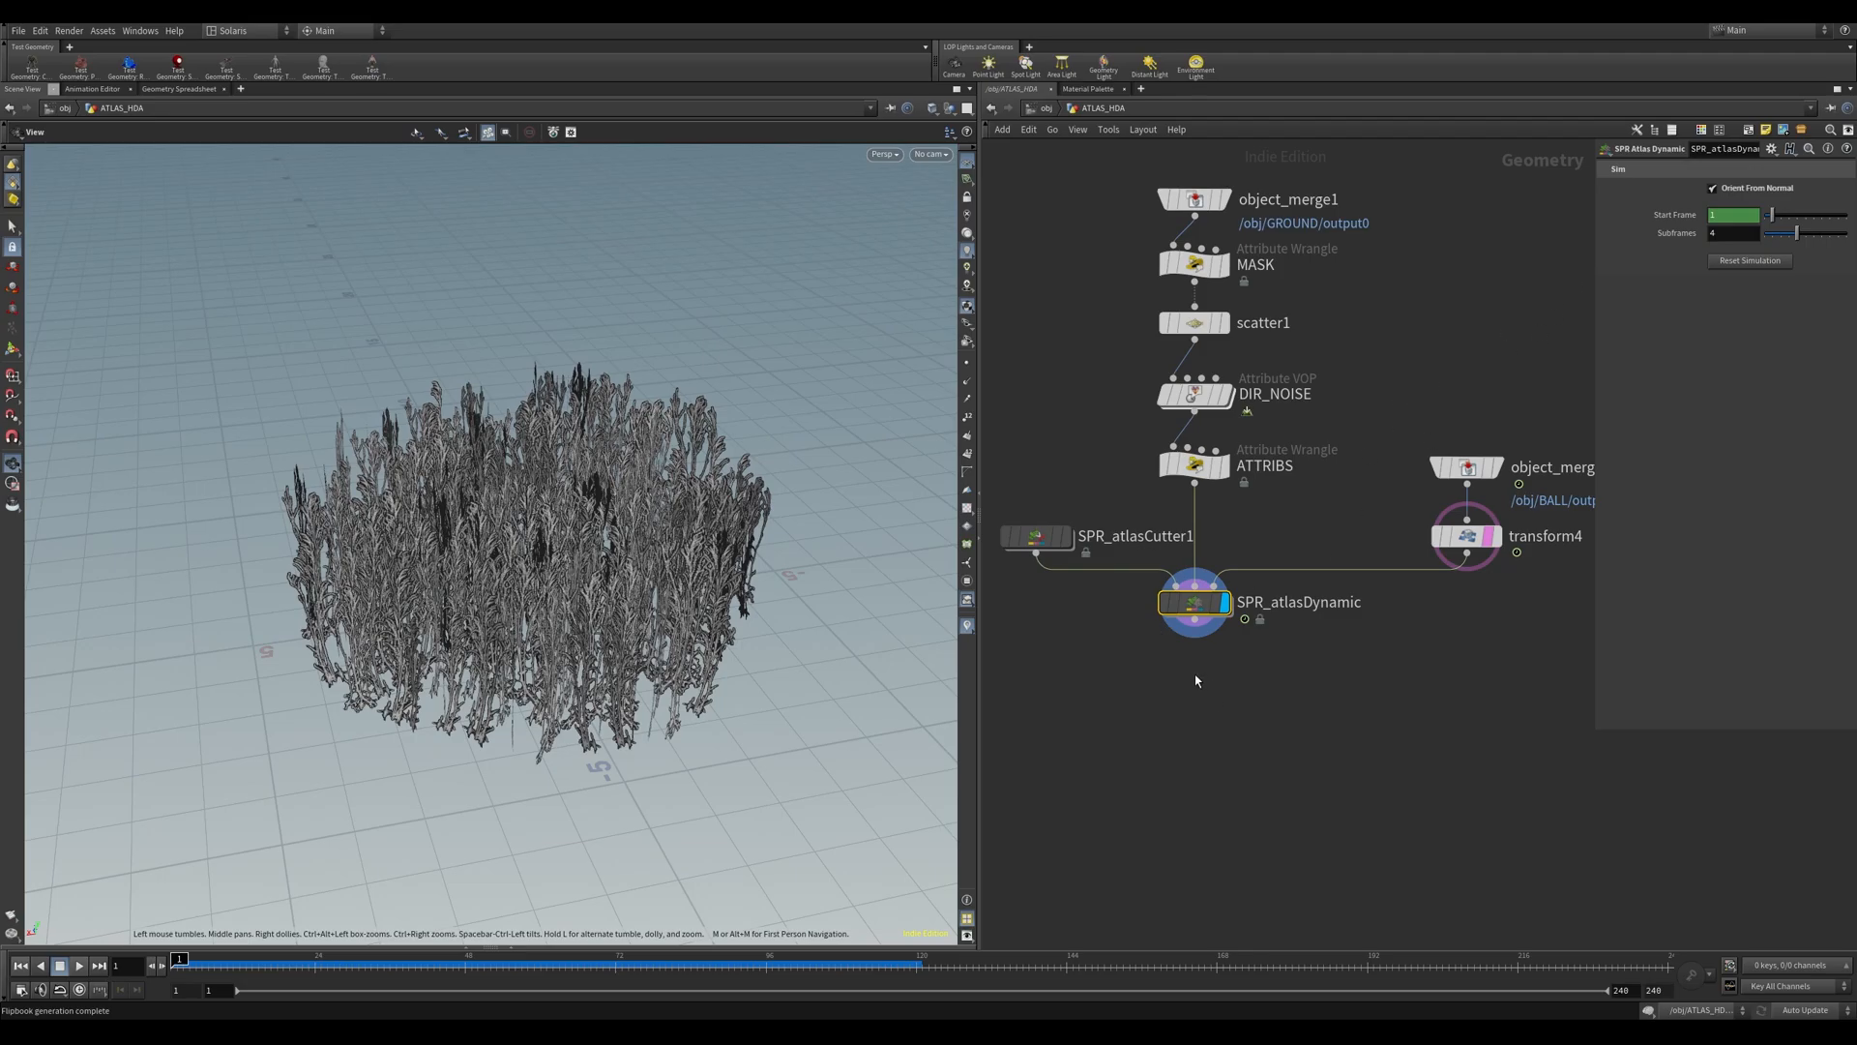
- Display and frame the SPR_atlasCutter1 plant geometry, and widen the parameter area to read its full settings
click(1070, 545)
click(1036, 538)
key(f)
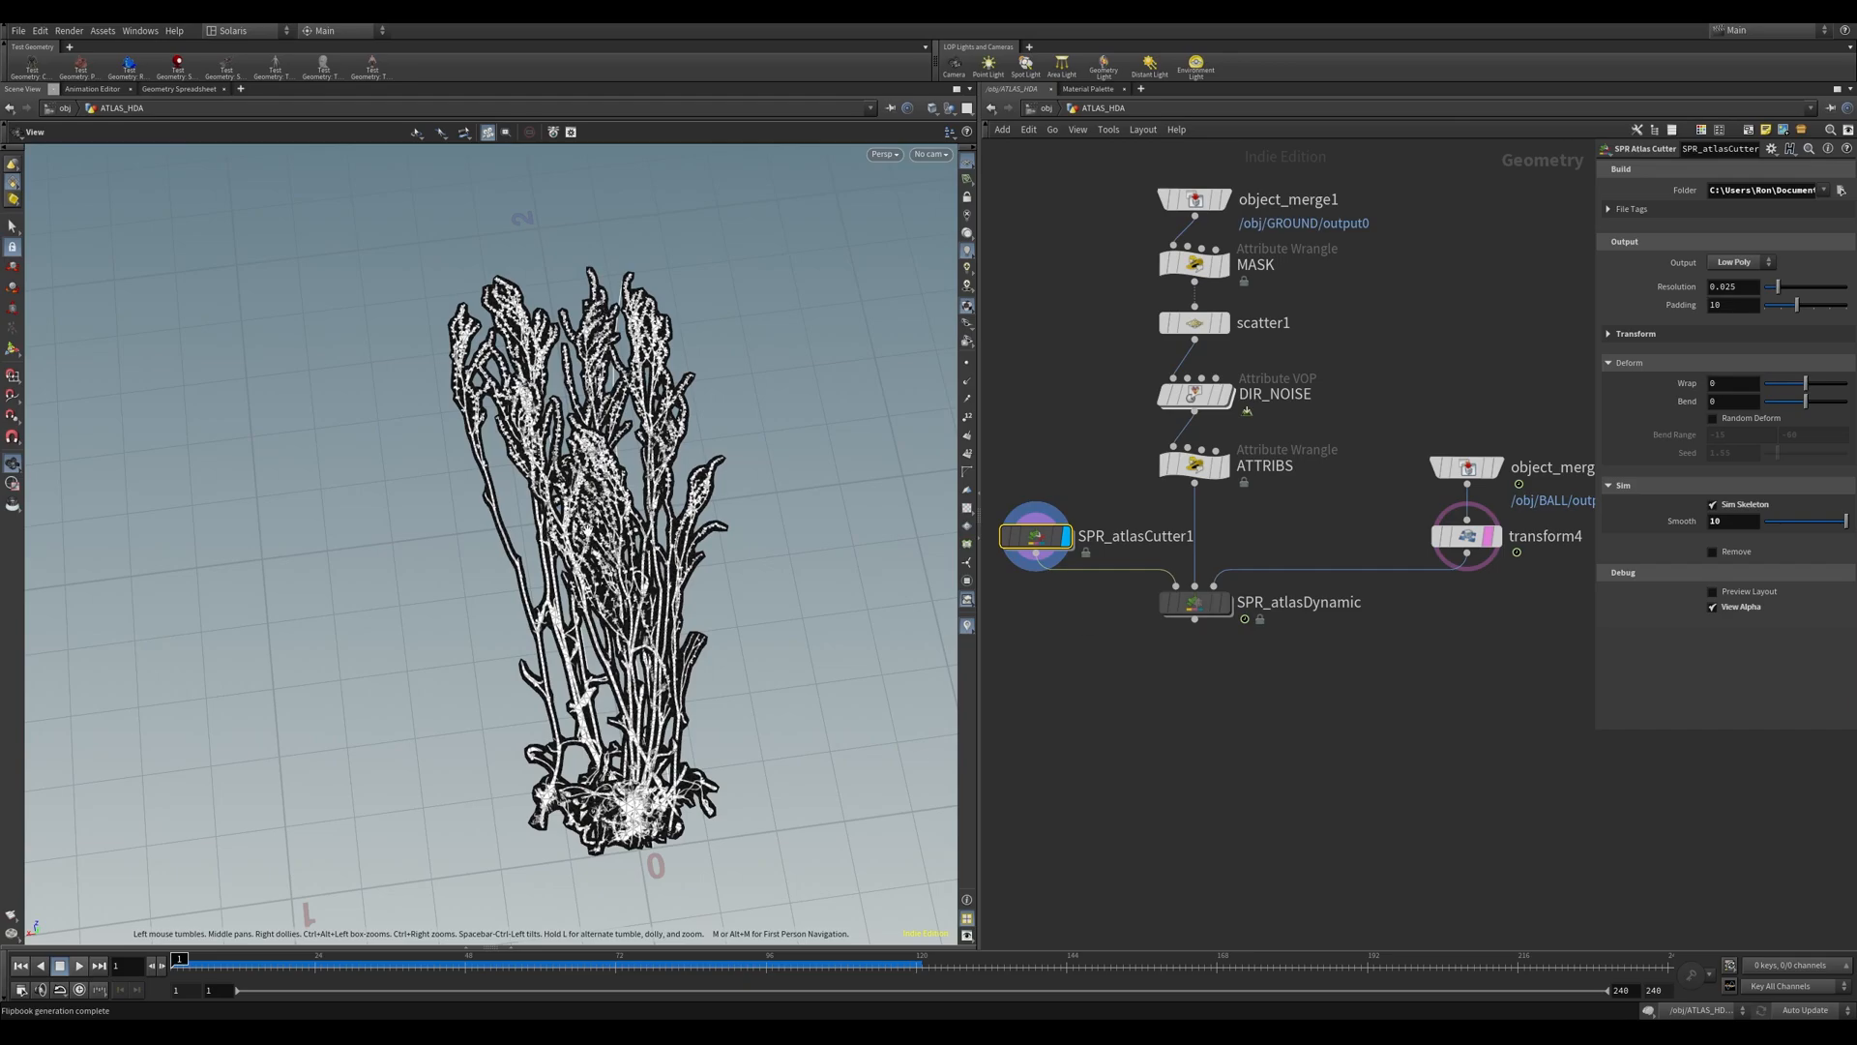
drag(771, 489, 735, 445)
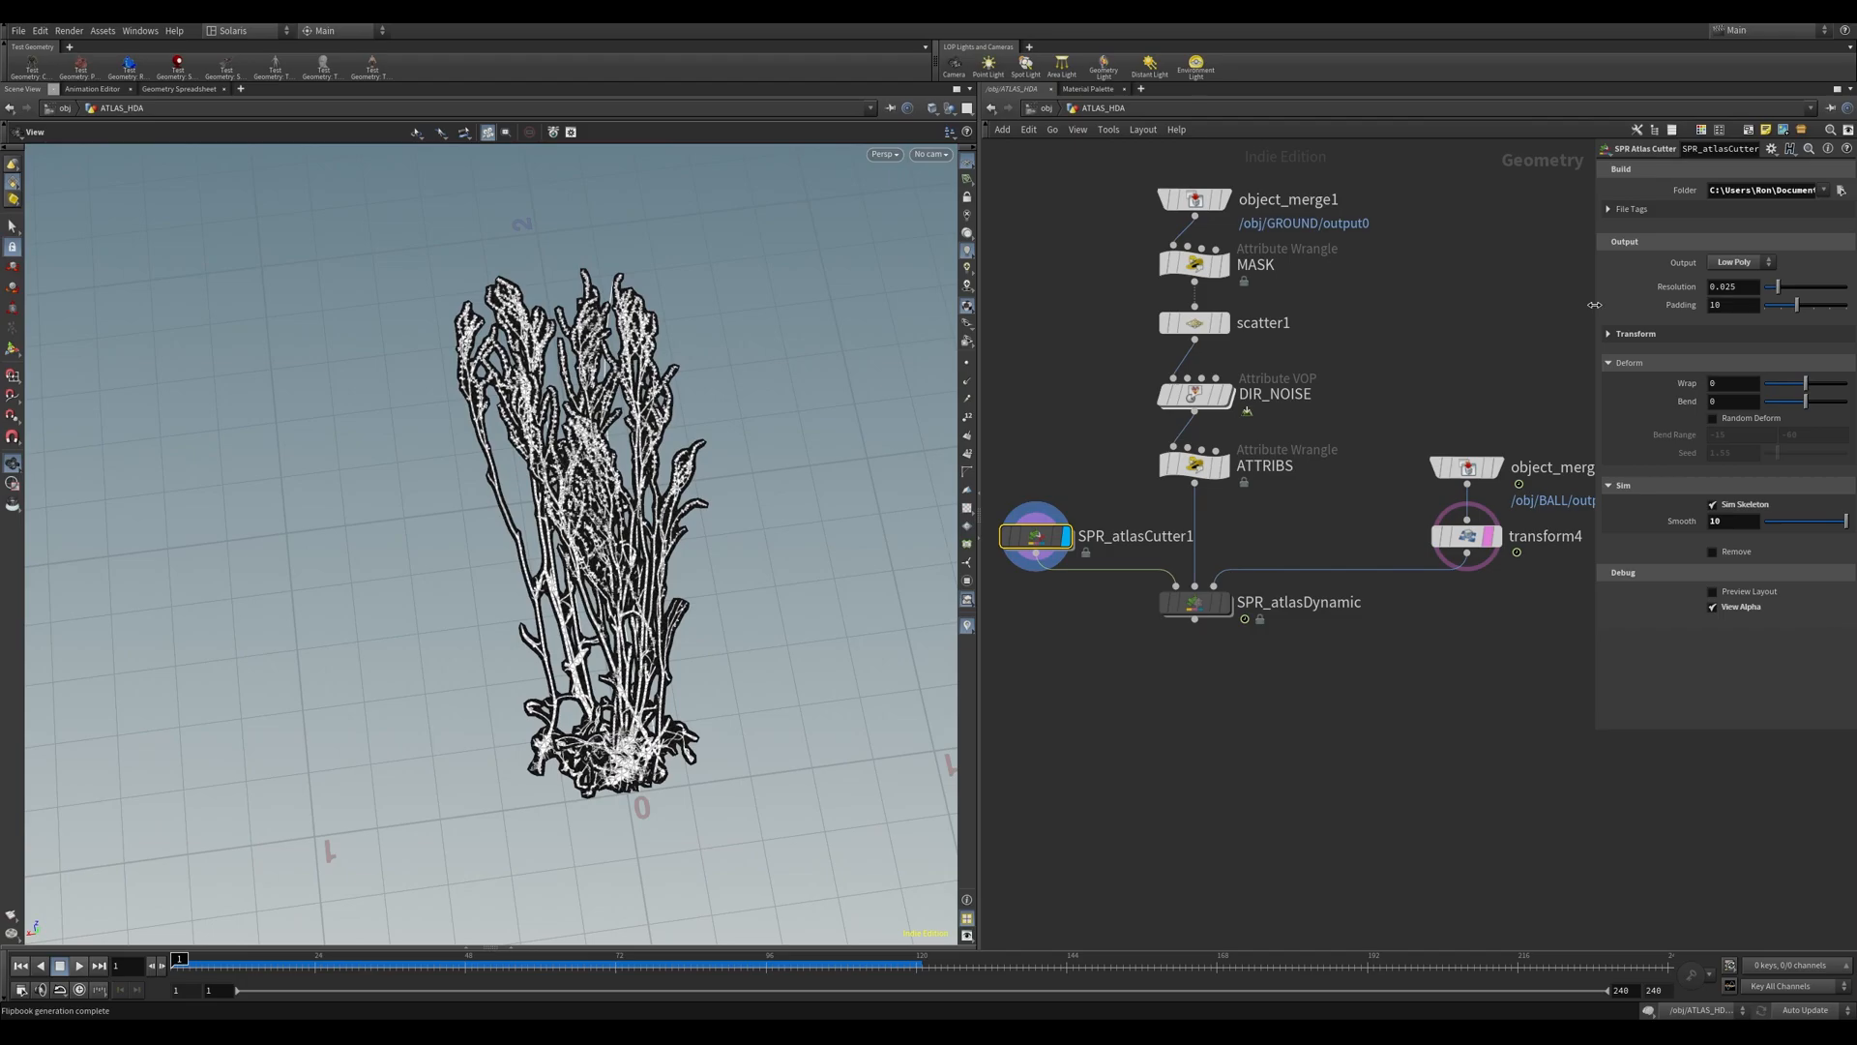
drag(1594, 305, 1464, 314)
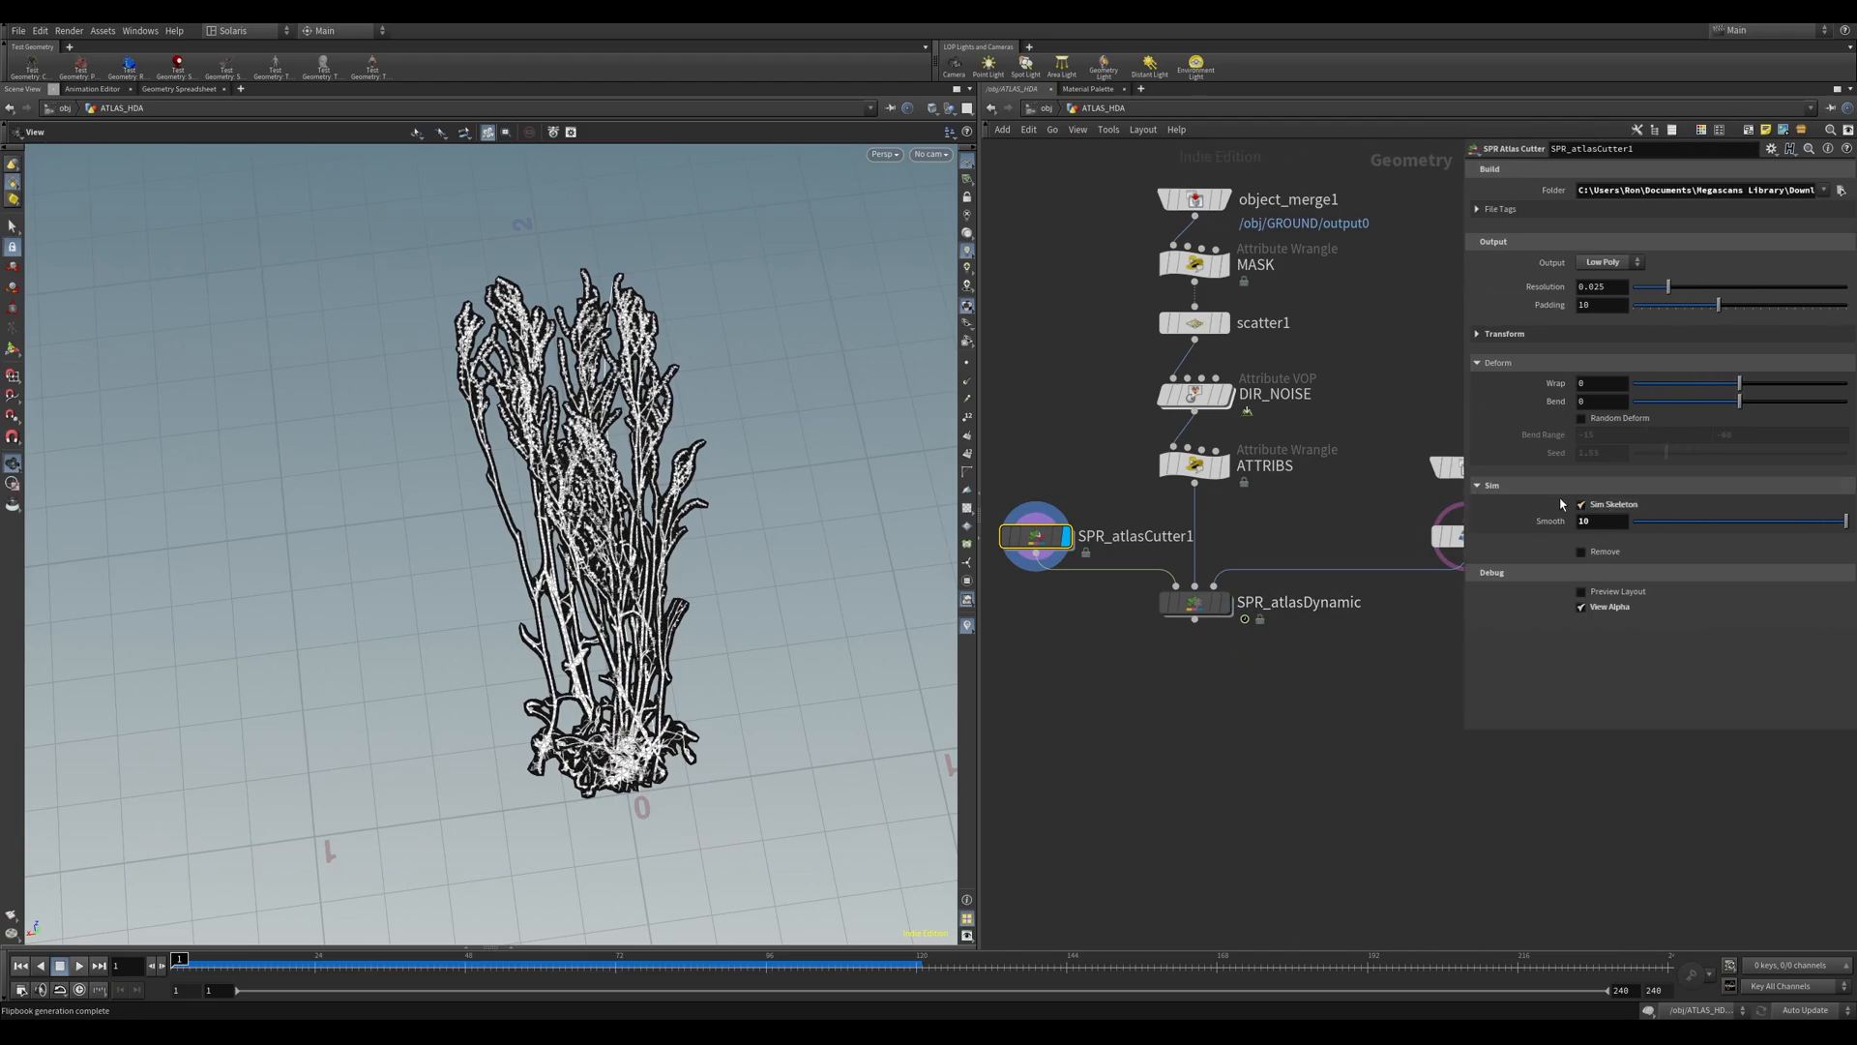
- Add a Blast node below SPR_atlasCutter1 and connect the cutter's output to its input
middle_drag(1056, 671, 1106, 637)
key(Tab)
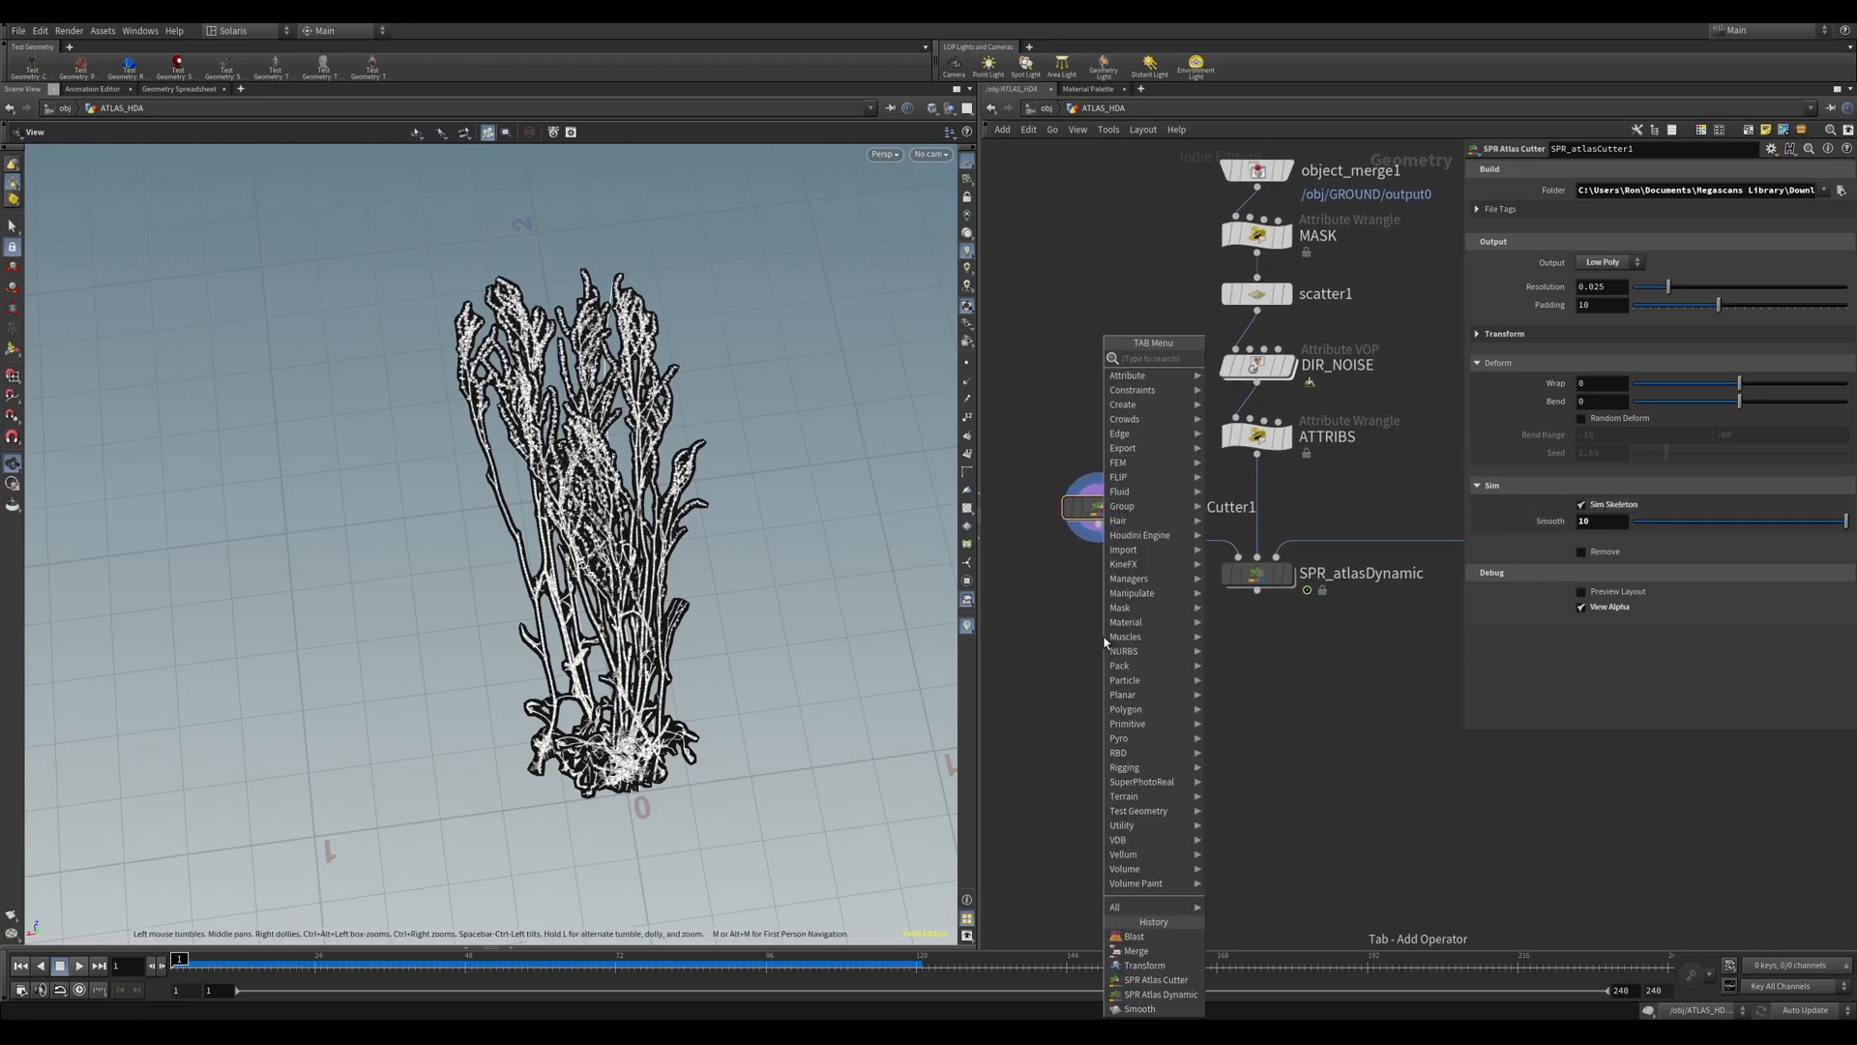
text(blas)
key(Return)
click(1105, 642)
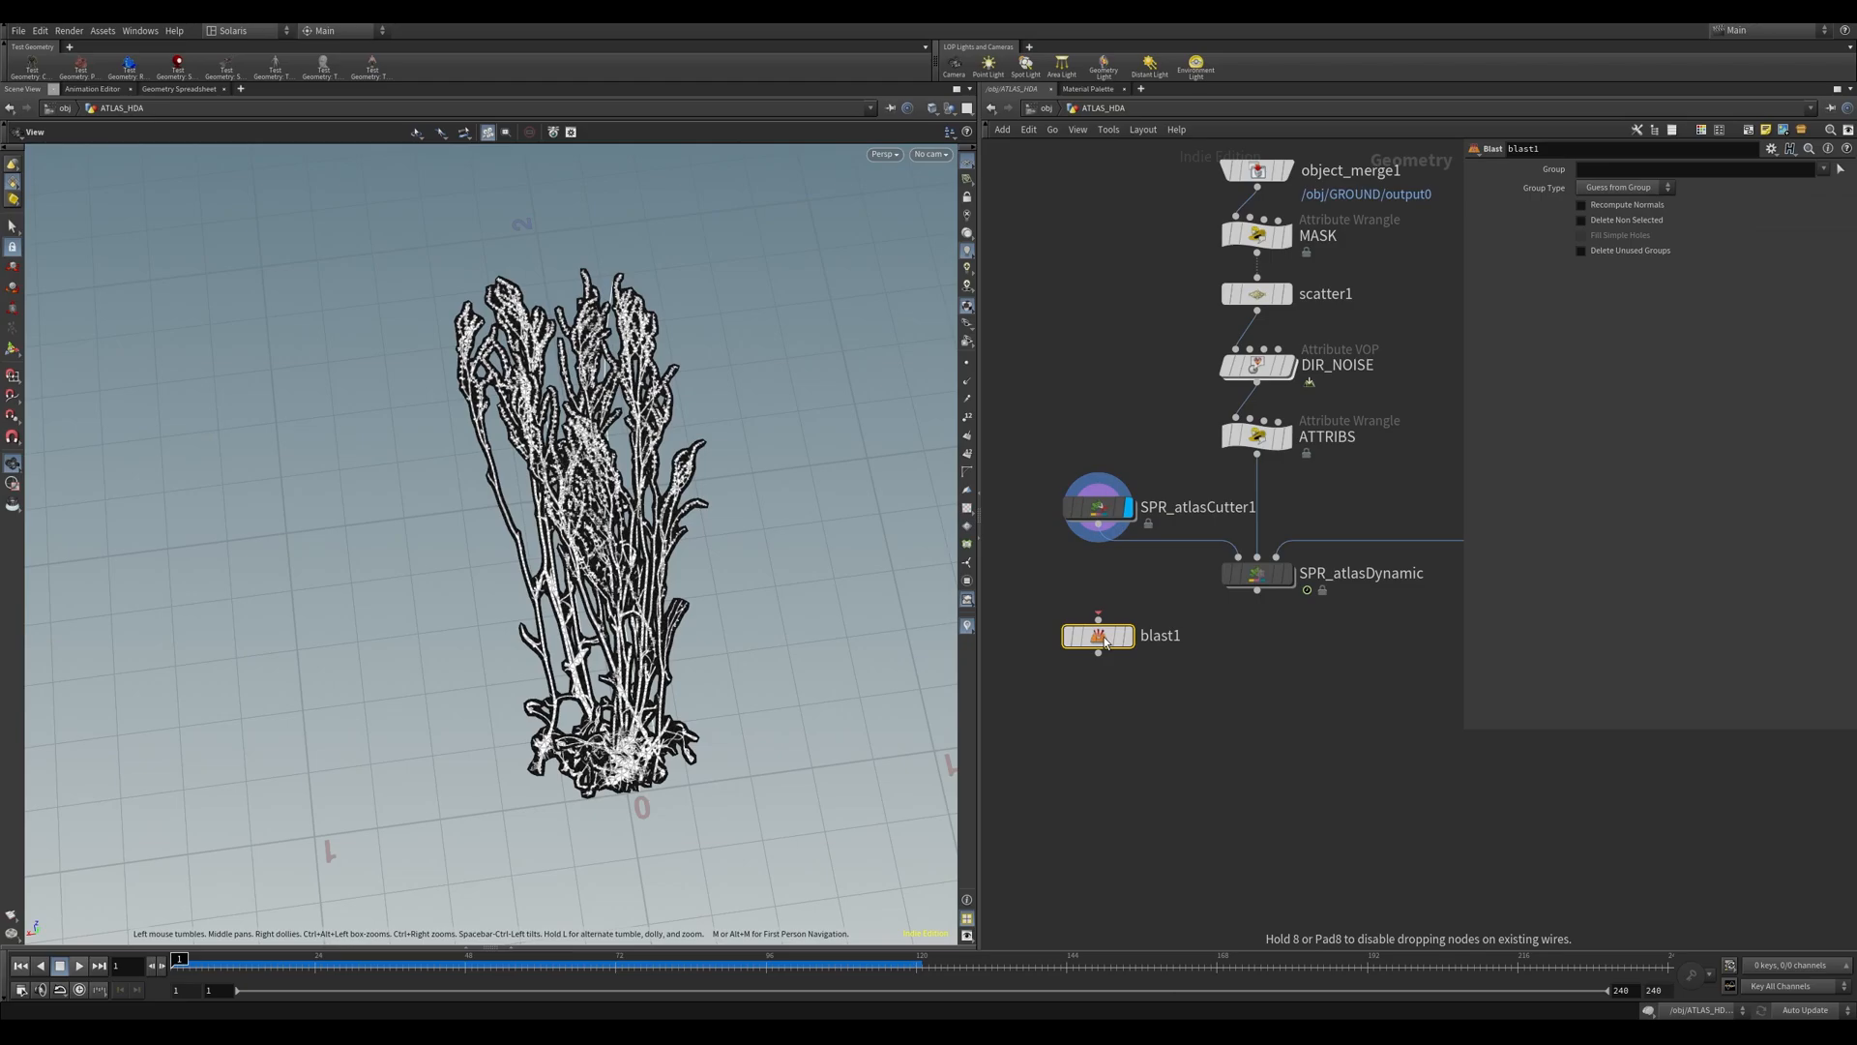
drag(1098, 523, 1098, 616)
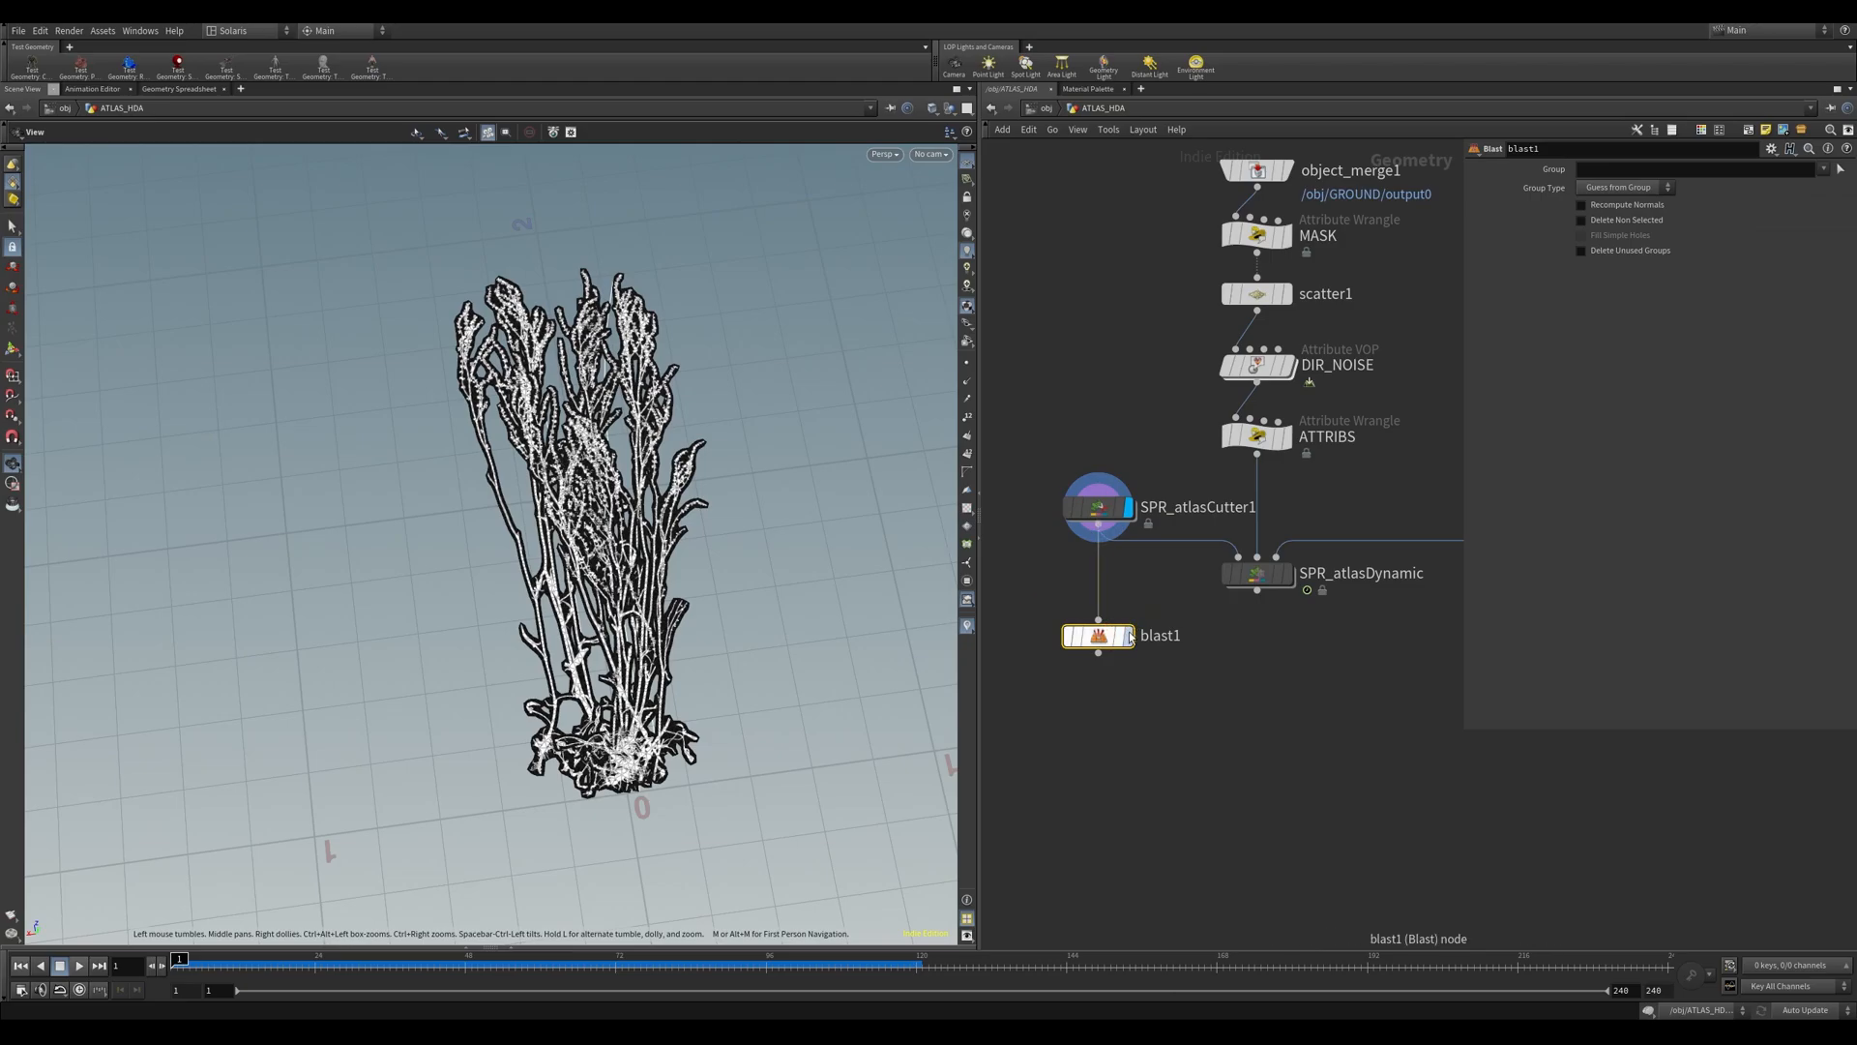
- Display the Blast node and isolate the atlas_skeletons group by enabling Delete Non Selected
click(1128, 635)
click(1823, 168)
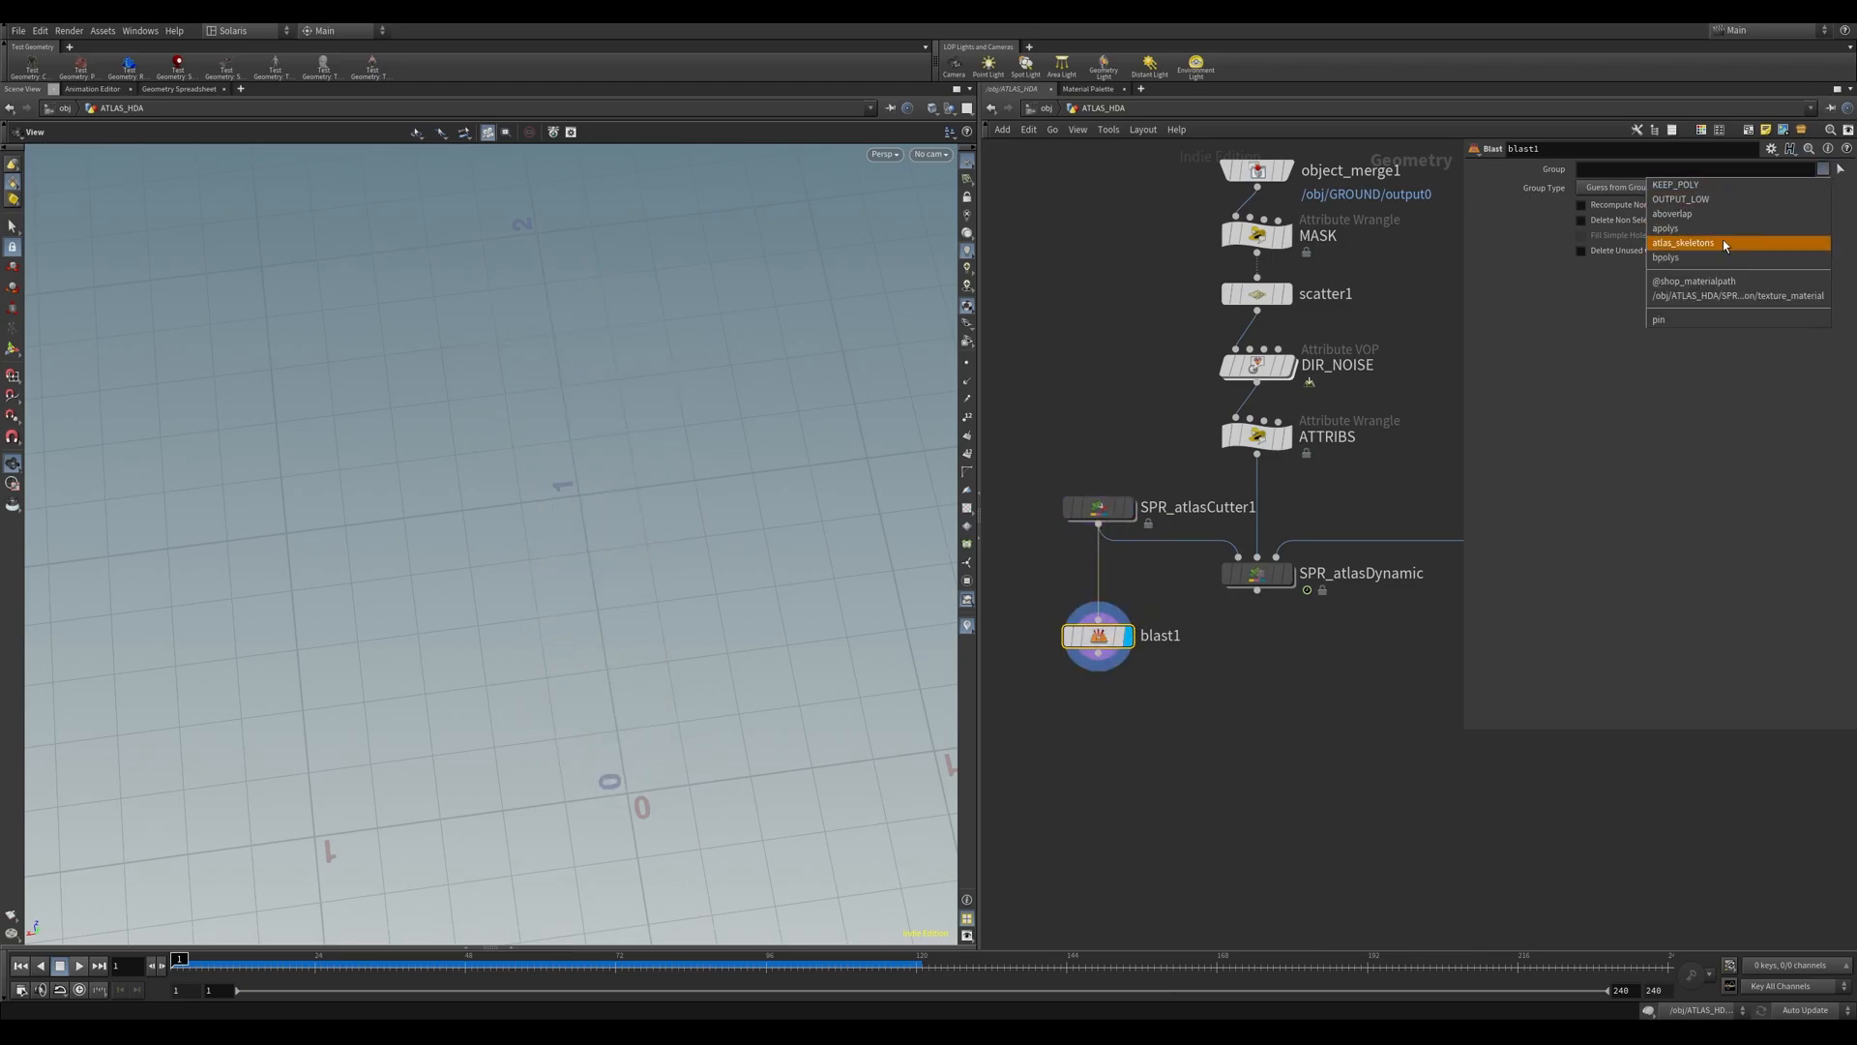
click(1724, 240)
click(1581, 220)
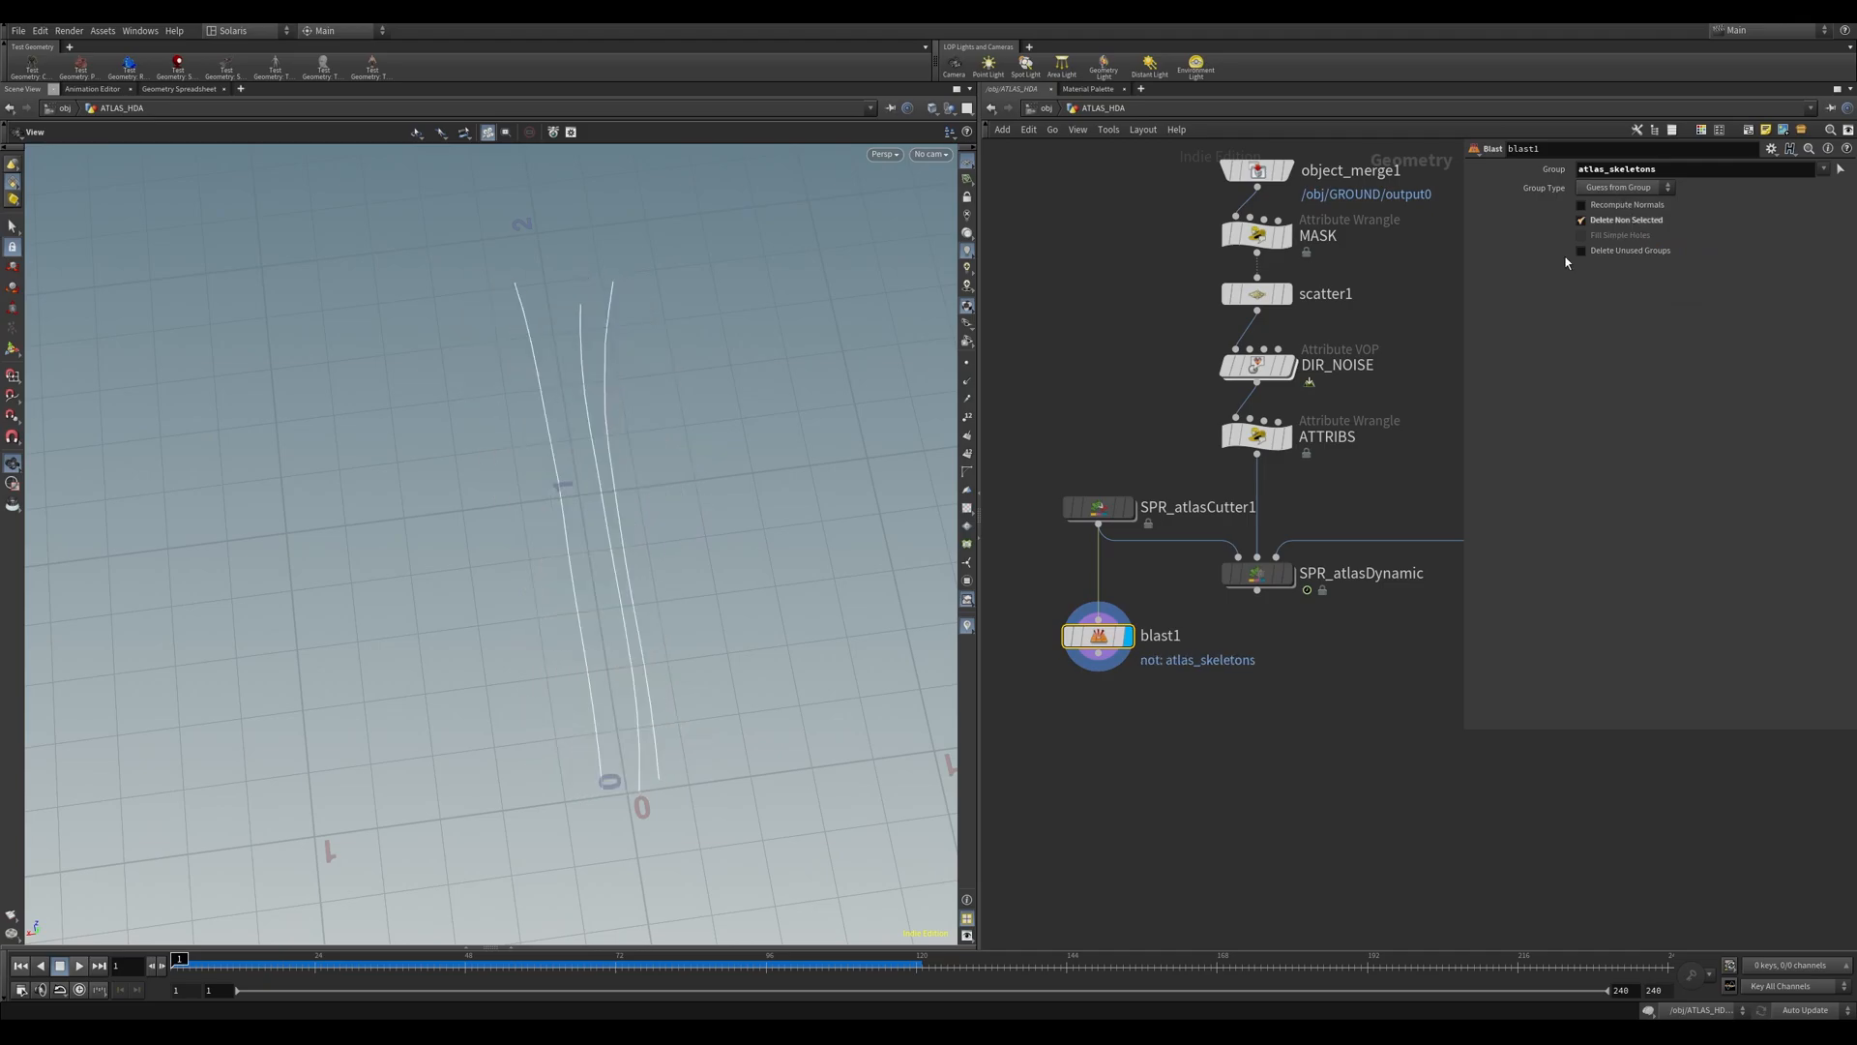
- Compare the skeleton curves with SPR_atlasCutter1 shown as a template, check the cutter's Sim settings, and remove the template overlay
click(1120, 506)
scroll(720, 481, up, 2)
drag(721, 481, 627, 344)
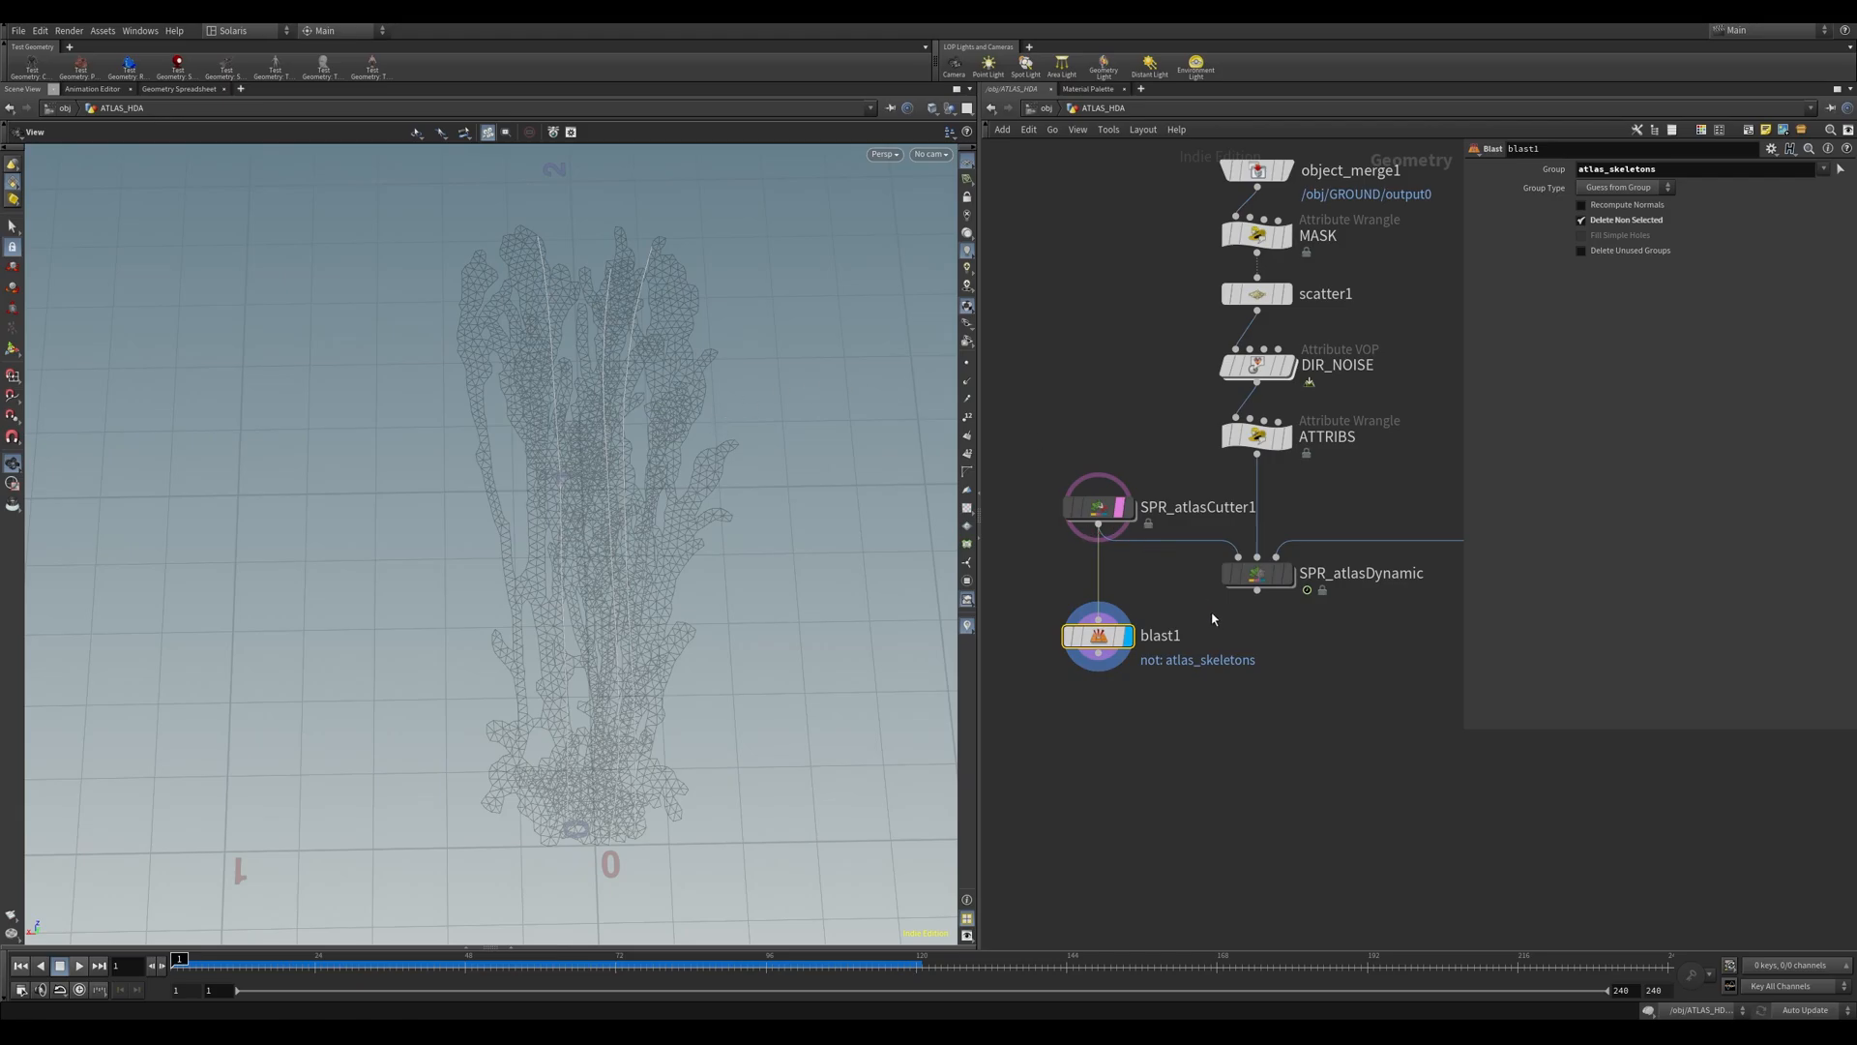
click(1098, 507)
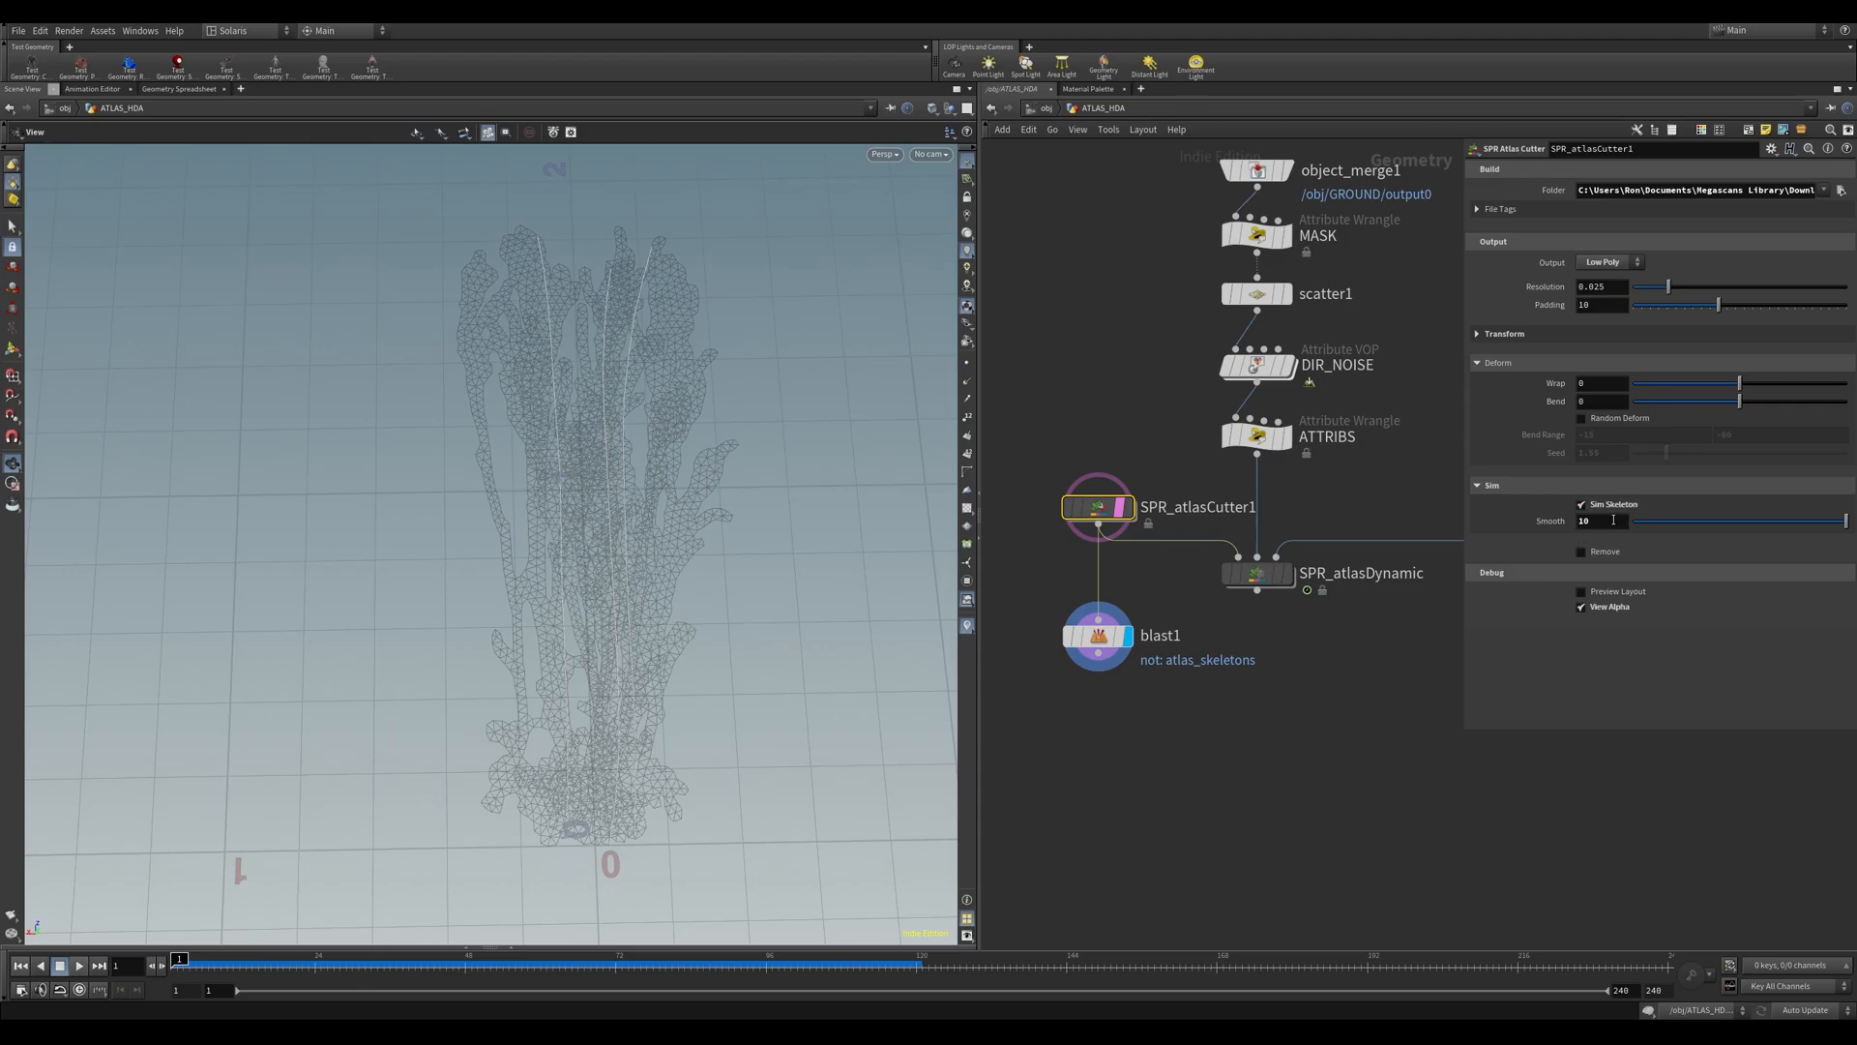
middle_drag(1286, 713, 1264, 681)
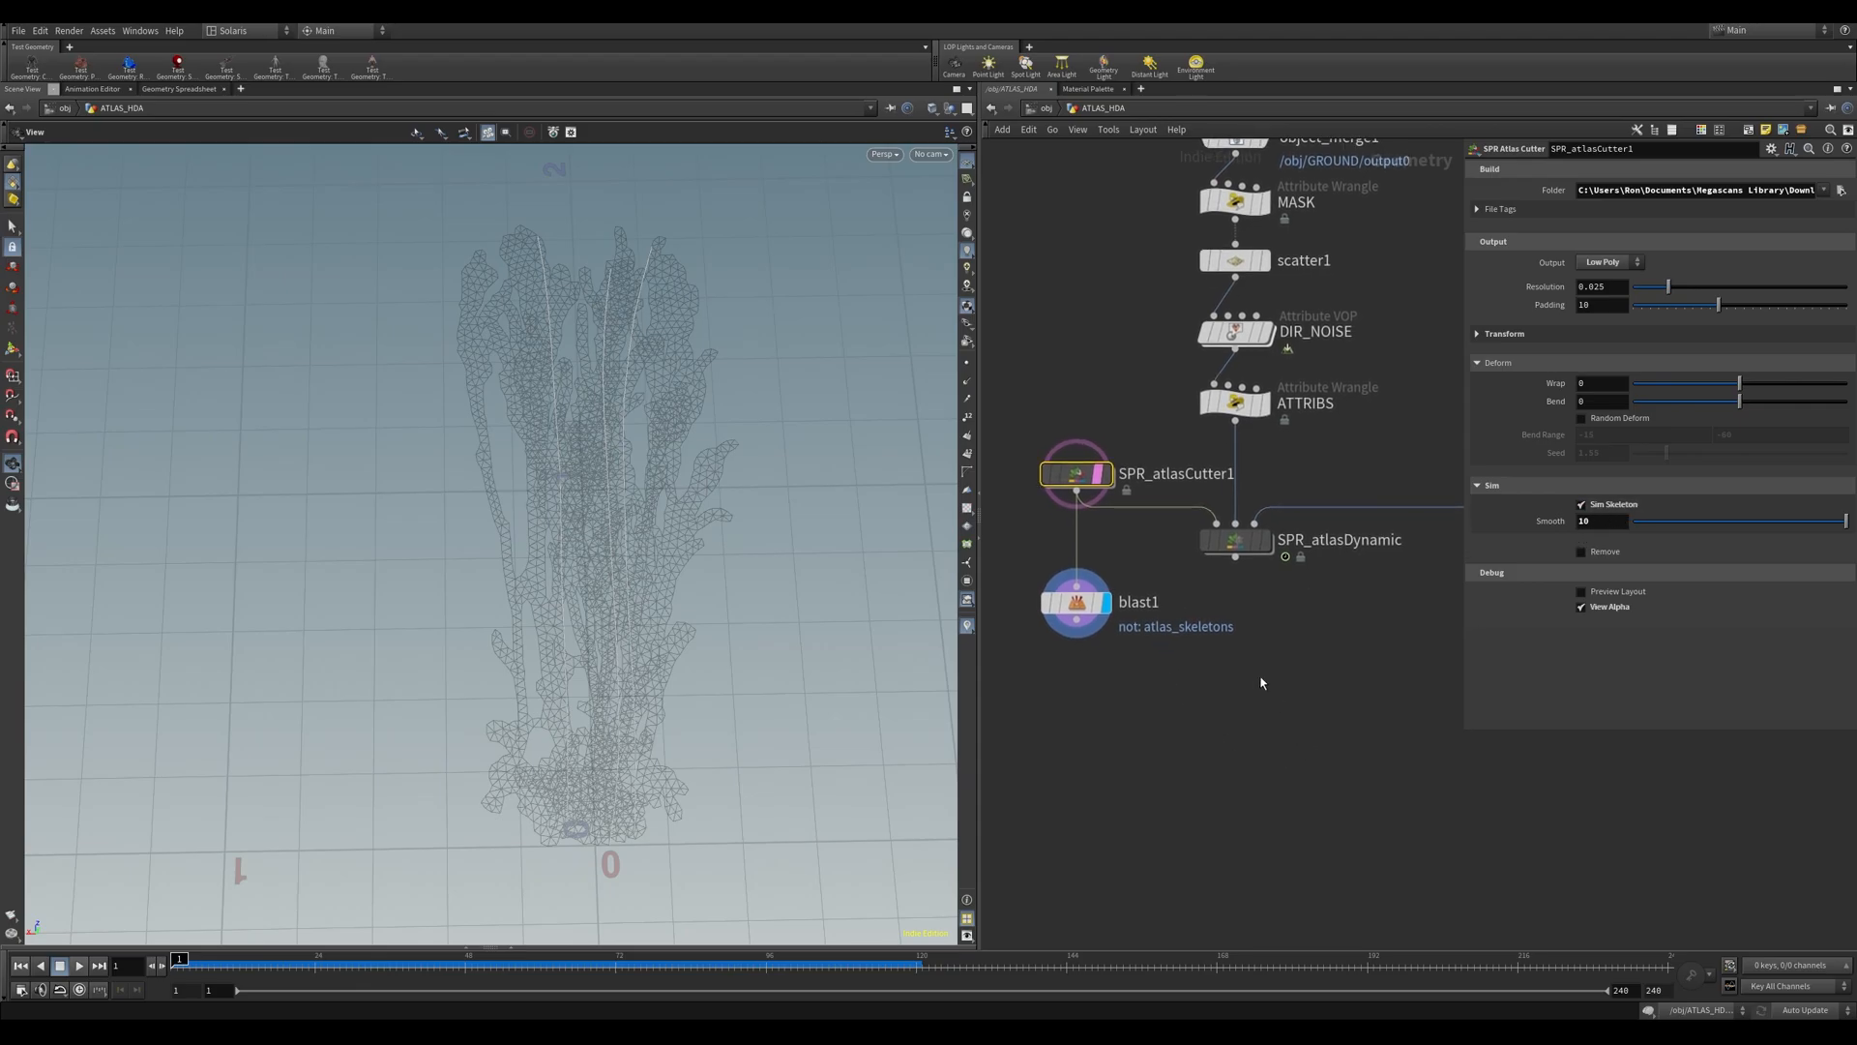
click(1098, 474)
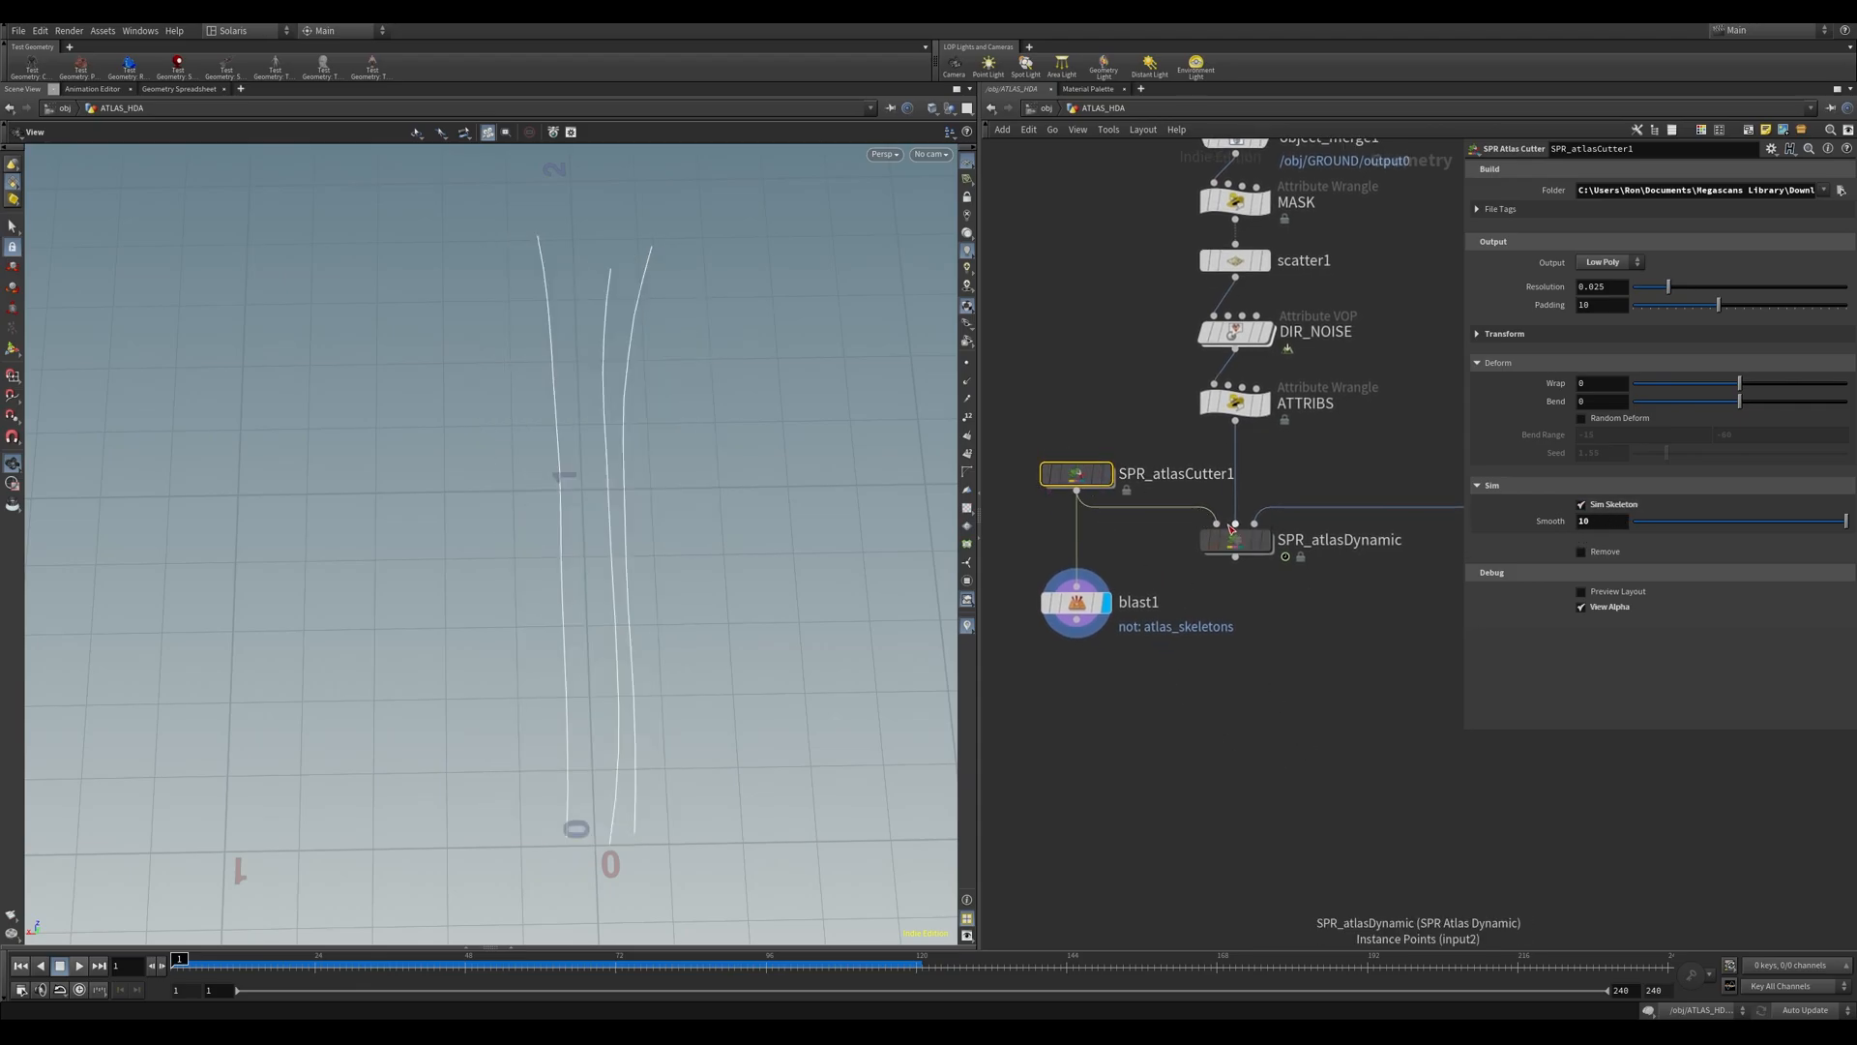
- View the SPR_atlasCutter1 plants again, and display the scatter1 points framed in the viewport
click(1104, 474)
middle_drag(1242, 583, 1207, 664)
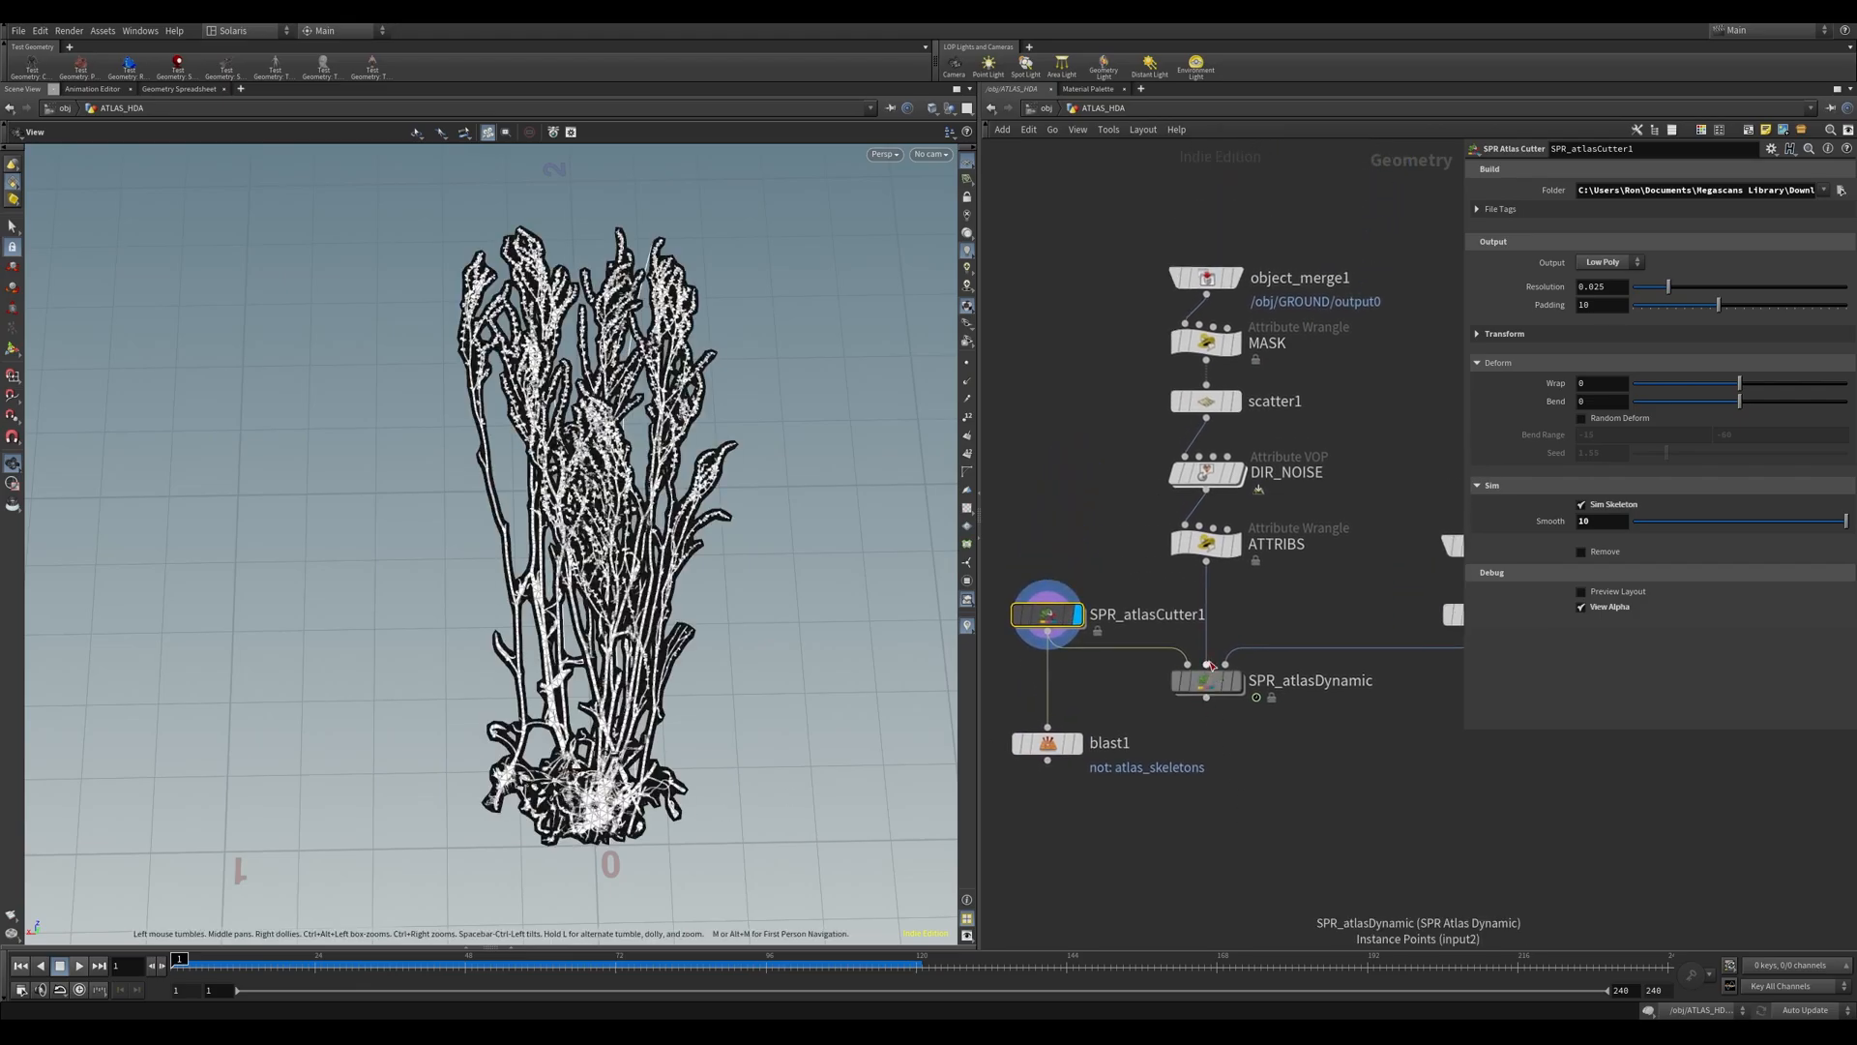
middle_drag(1339, 564, 1325, 586)
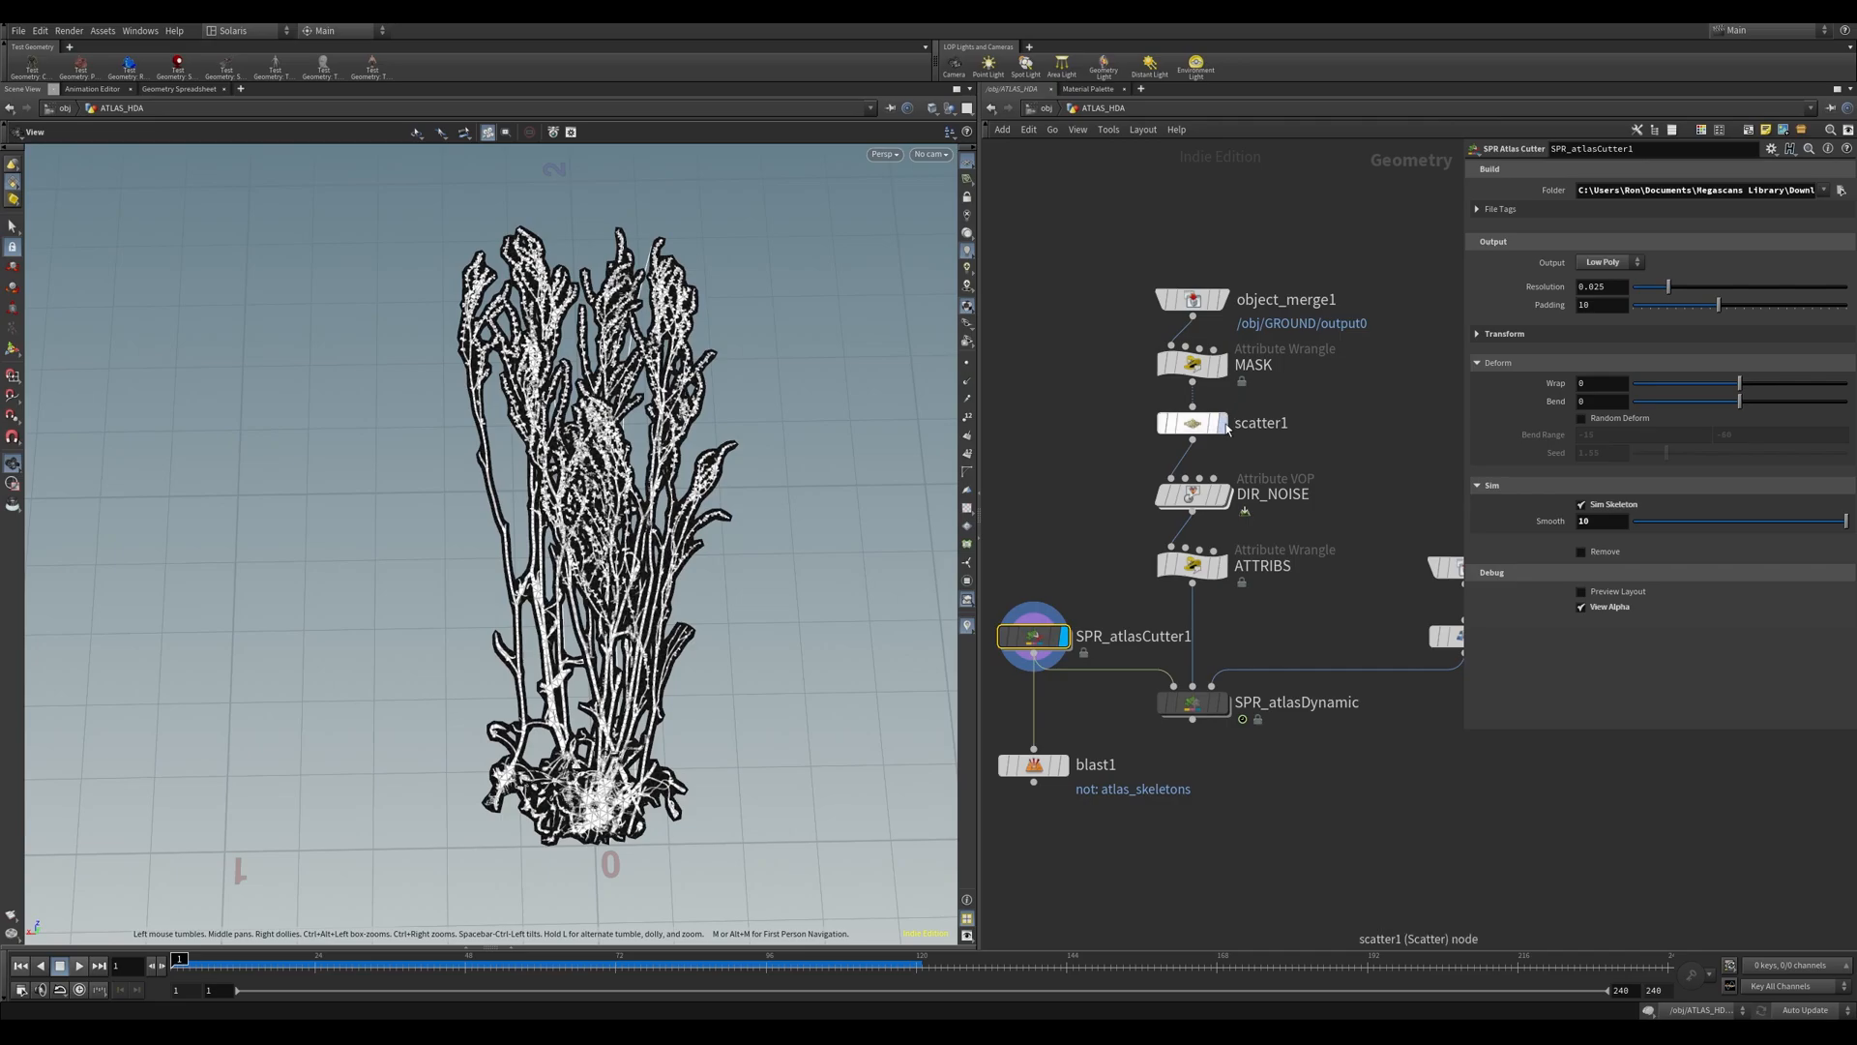
click(1220, 422)
key(f)
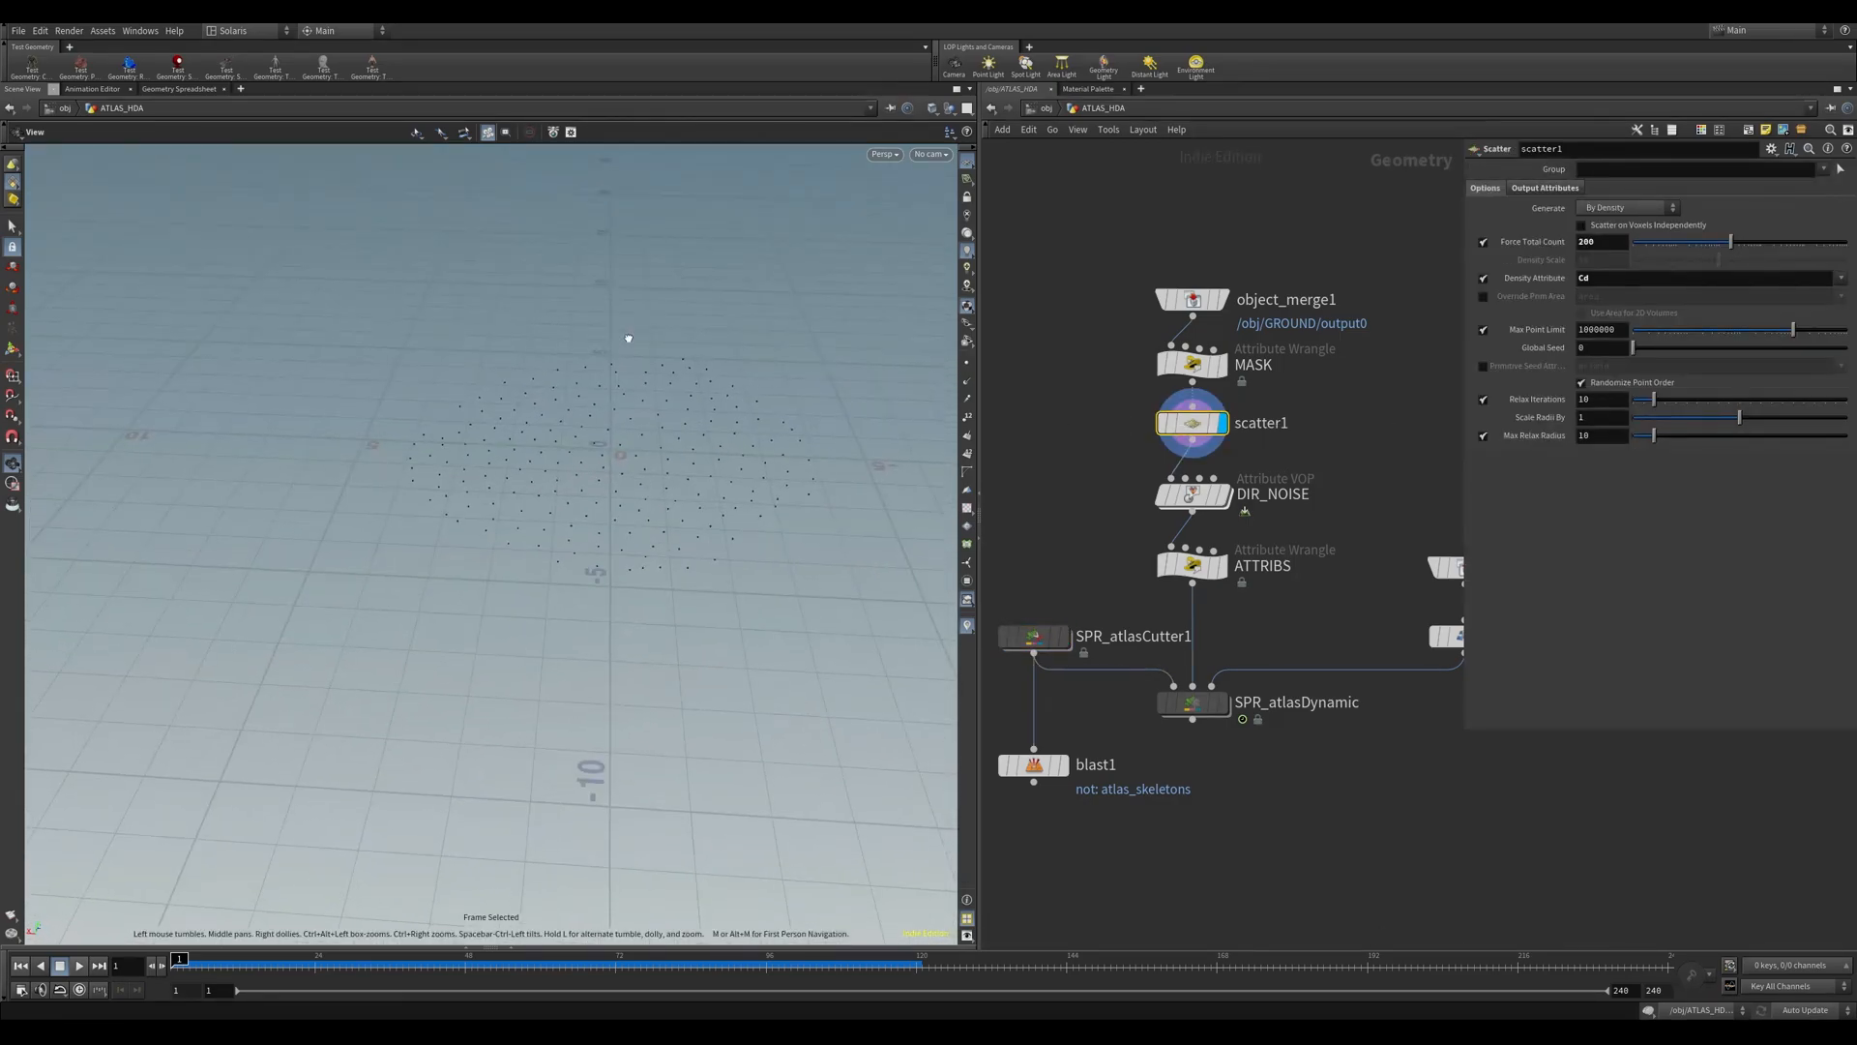
- Display the DIR_NOISE node and examine the direction of its point normals
click(1223, 495)
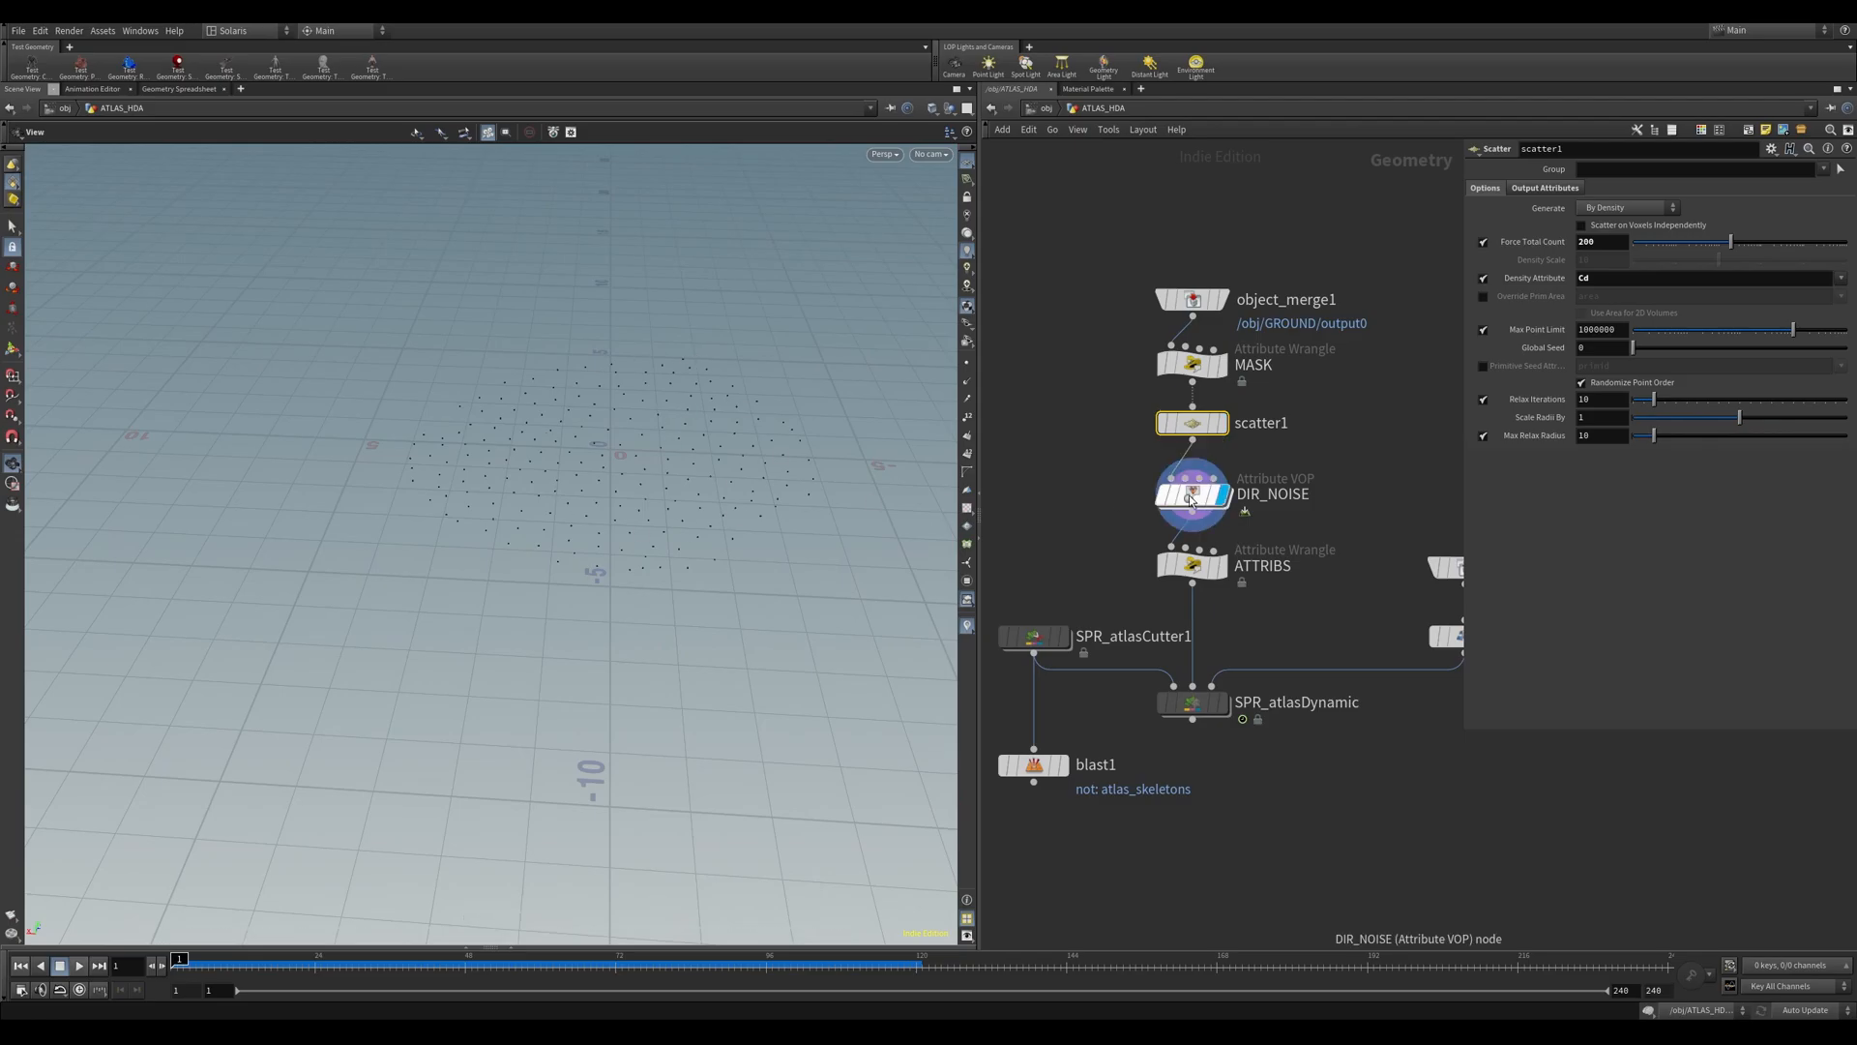
click(1191, 498)
drag(697, 406, 767, 448)
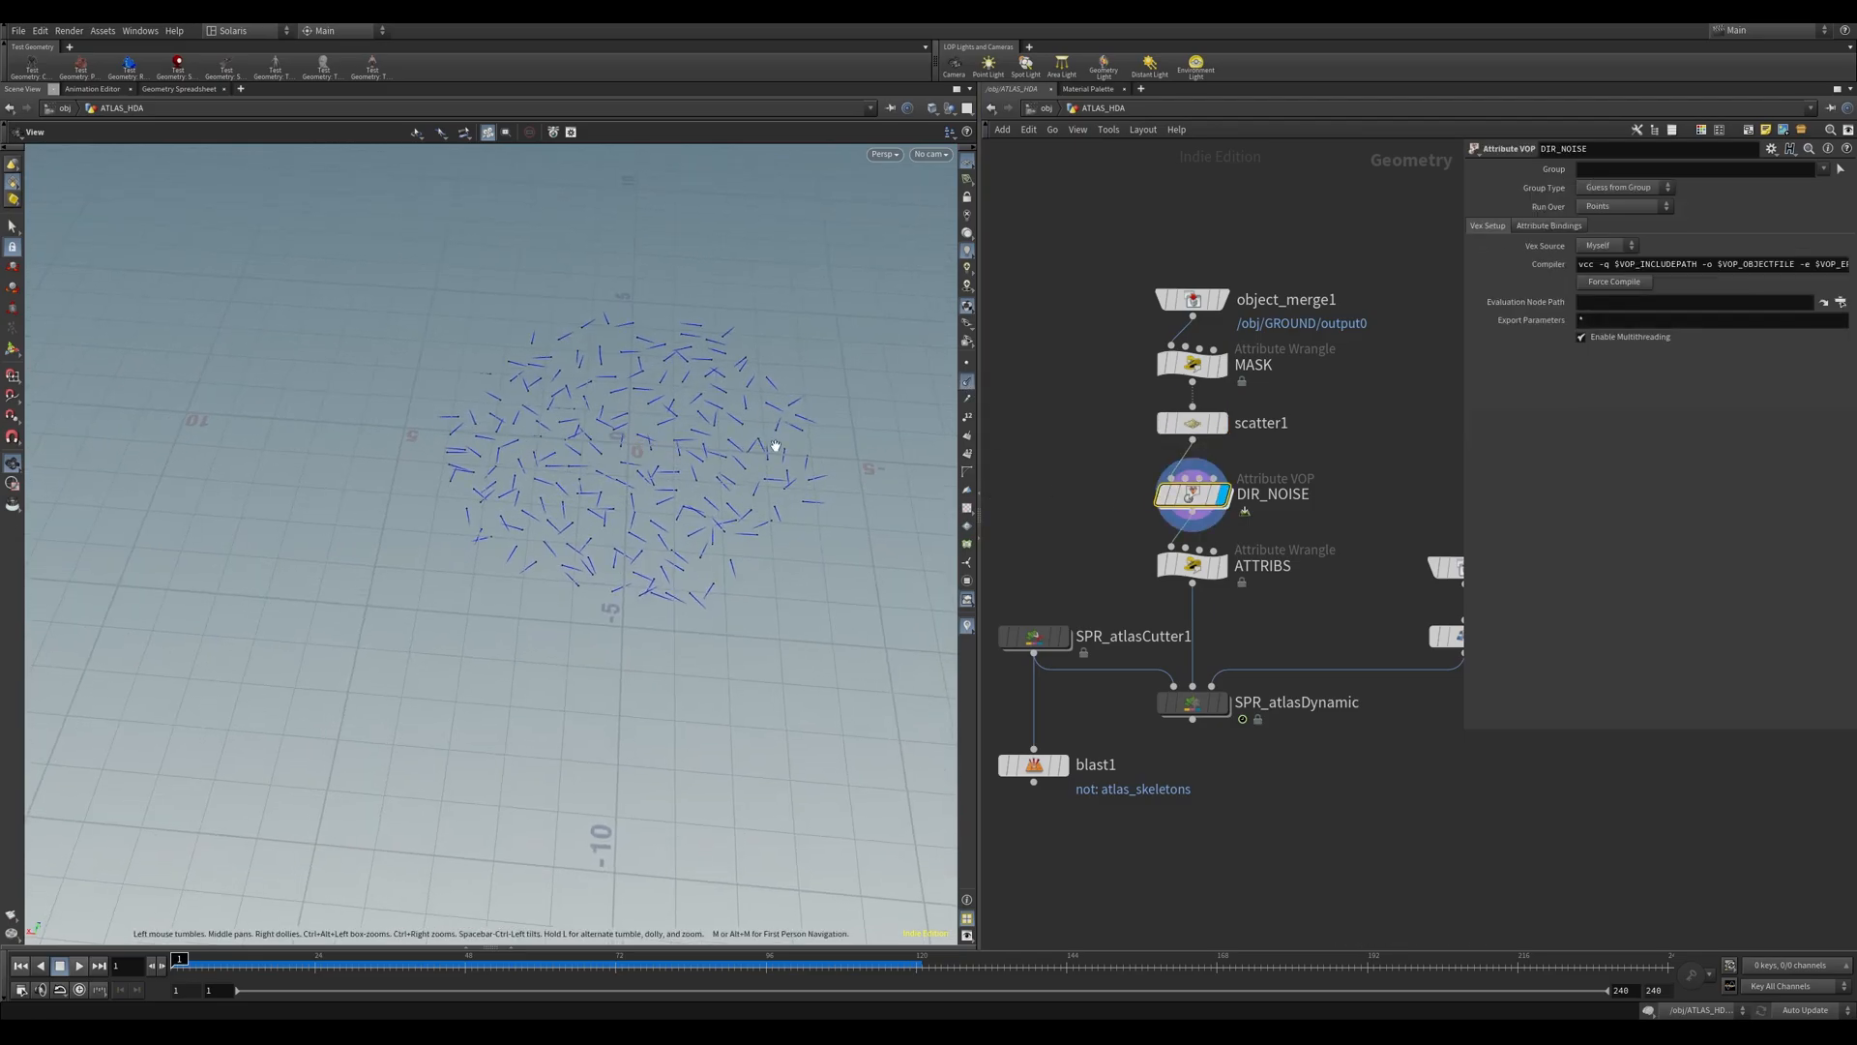
- Display the ATTRIBS wrangle and examine the i@variant line in its widened VEXpression
middle_drag(1227, 573, 1216, 488)
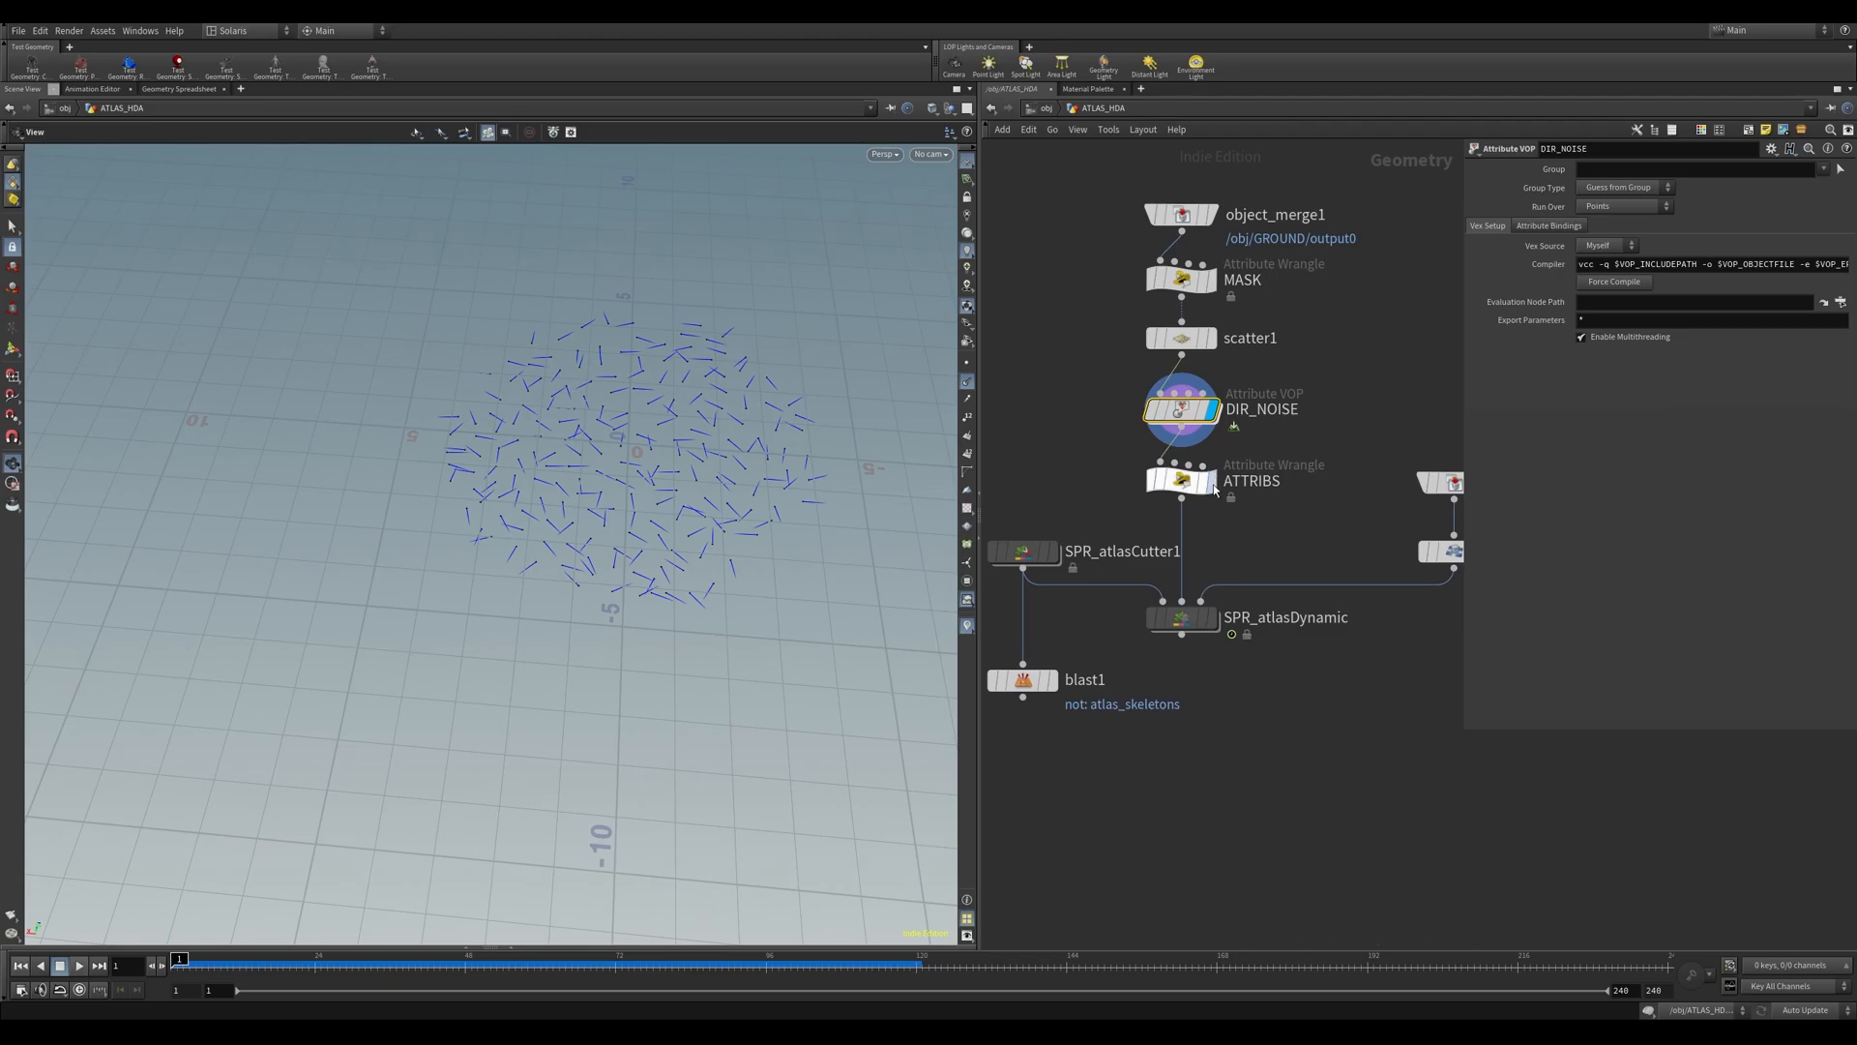
click(1216, 489)
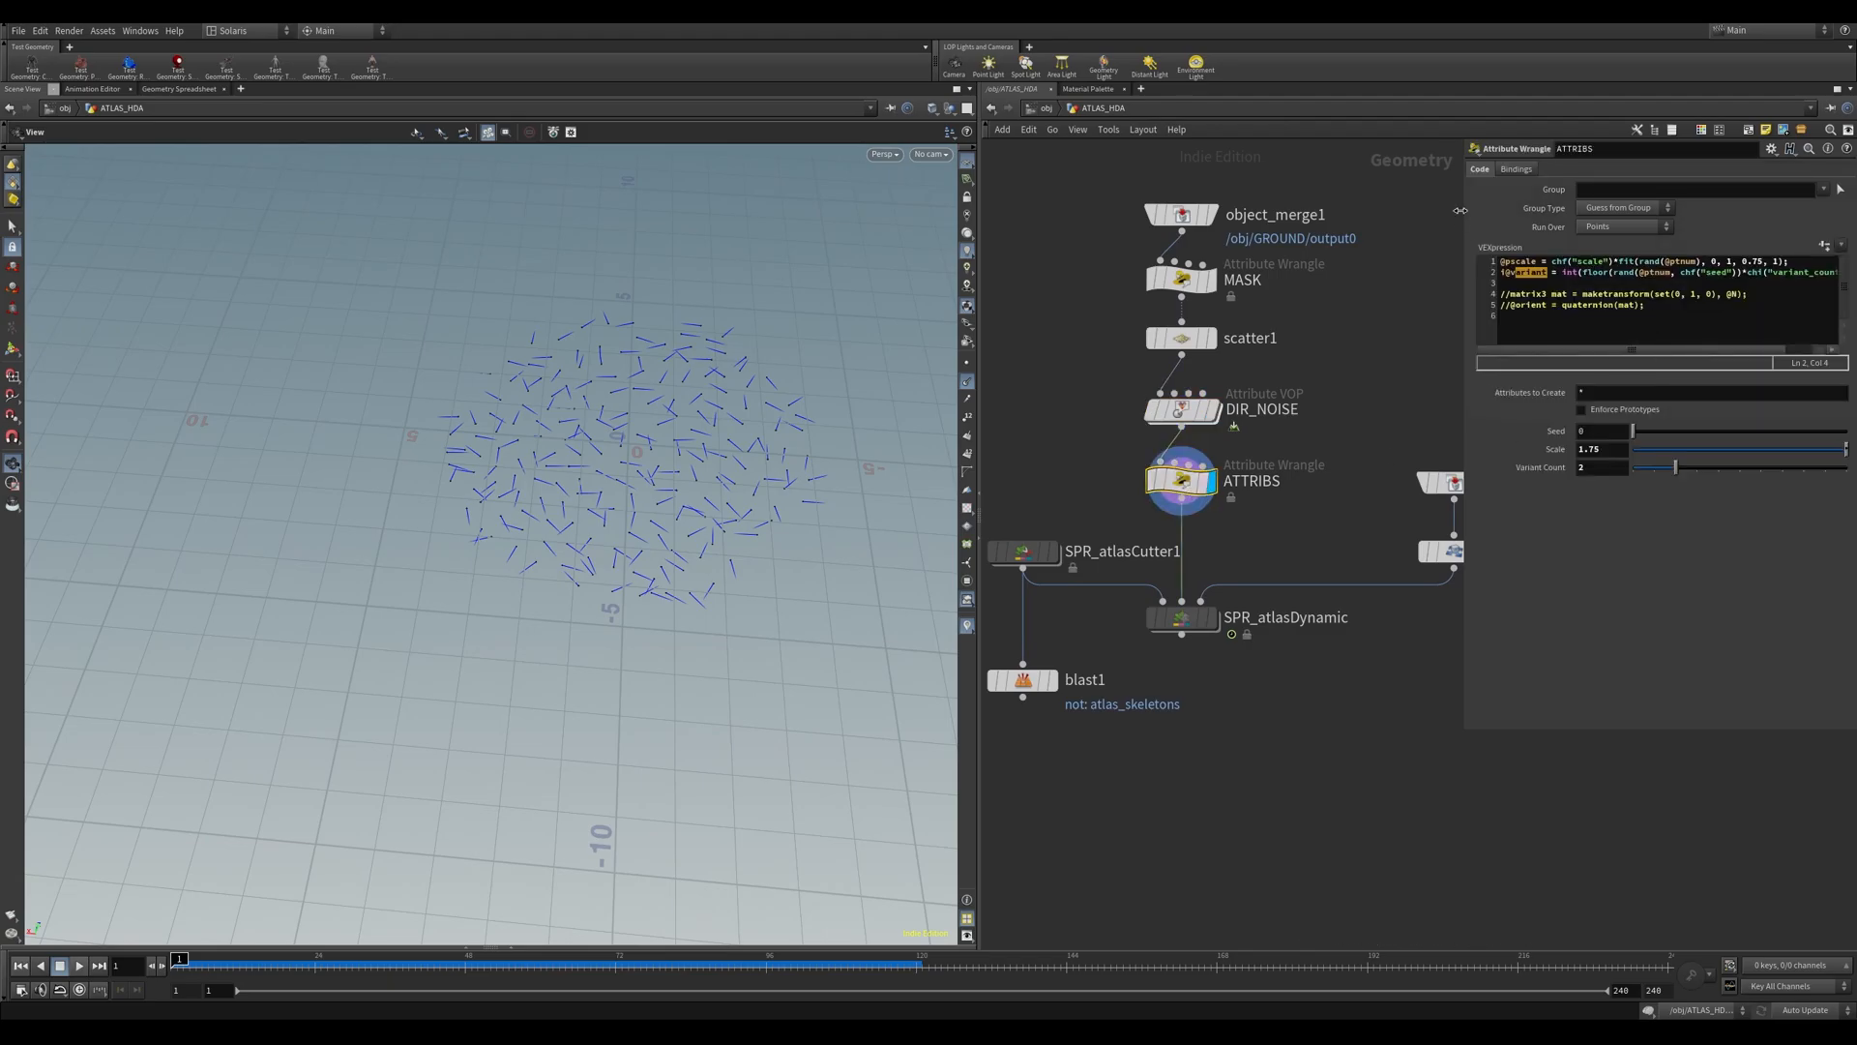
drag(1460, 210, 1421, 210)
drag(1509, 271, 1453, 272)
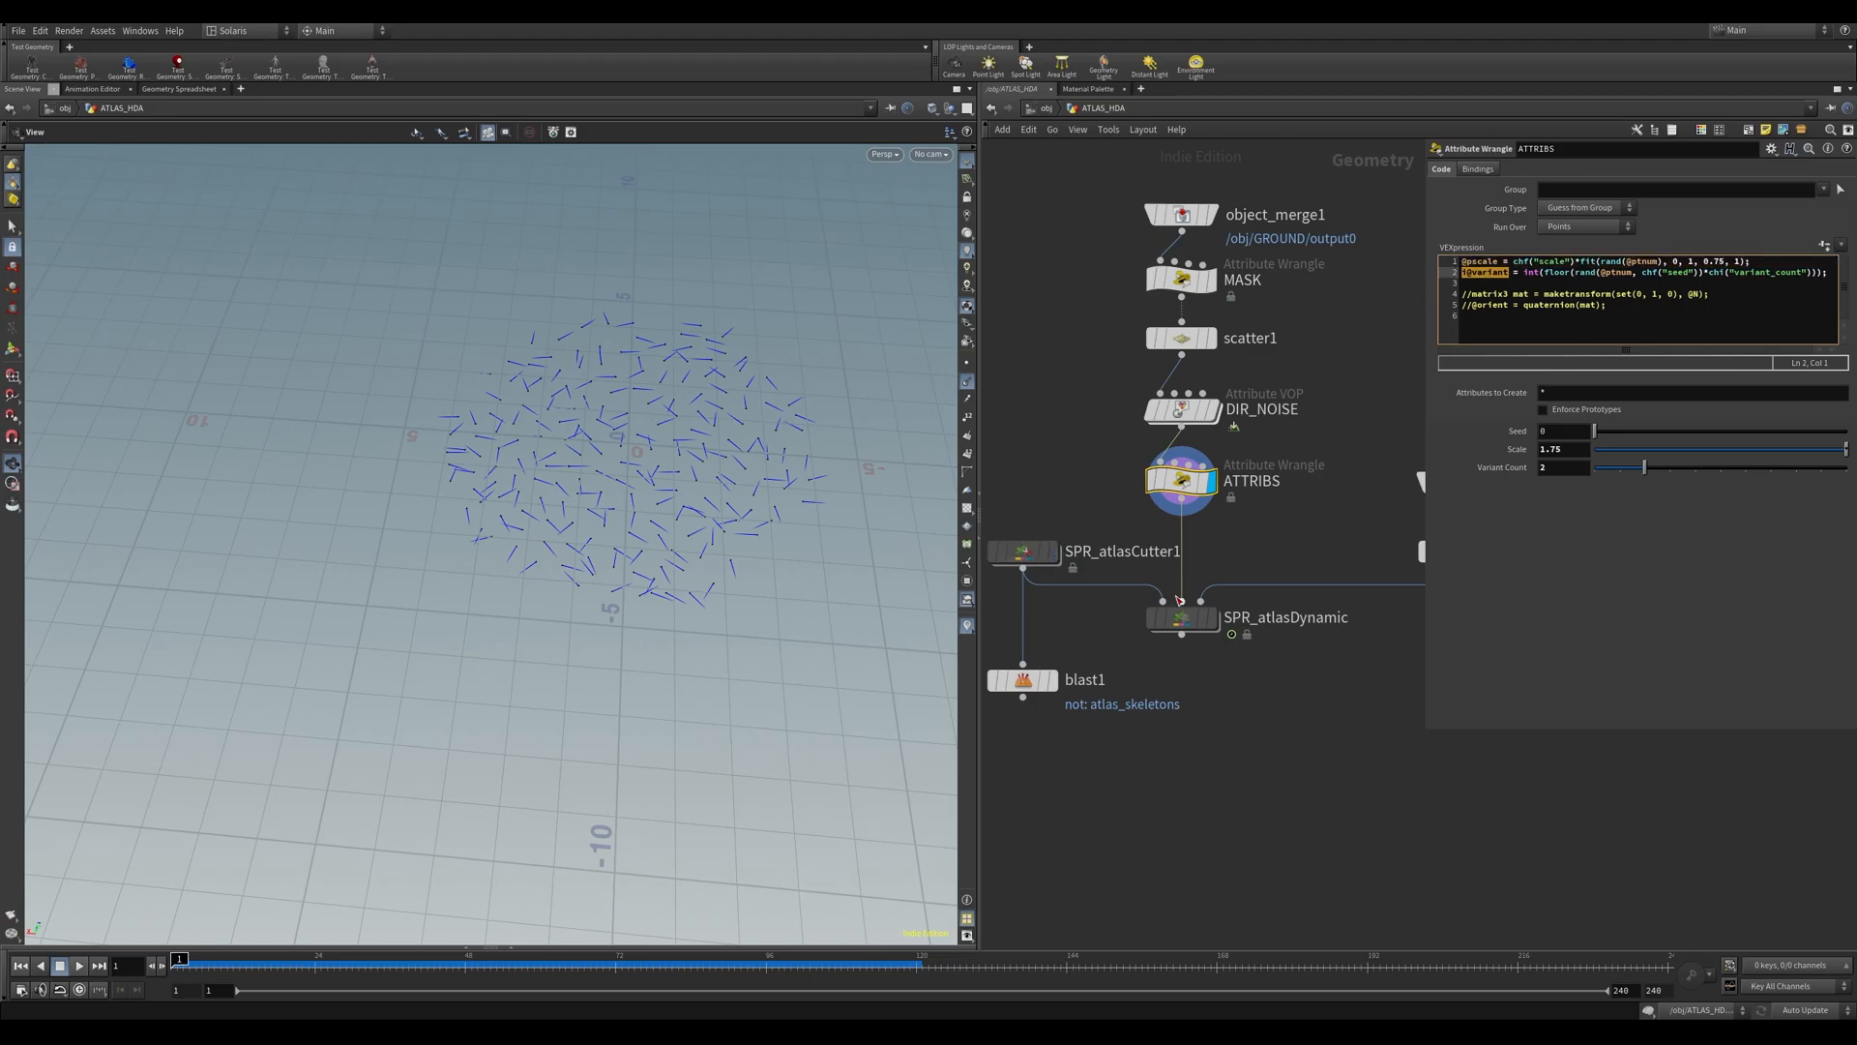
- Display SPR_atlasCutter1 and examine its variant attribute in the Geometry Spreadsheet, sorting by that column
click(1054, 554)
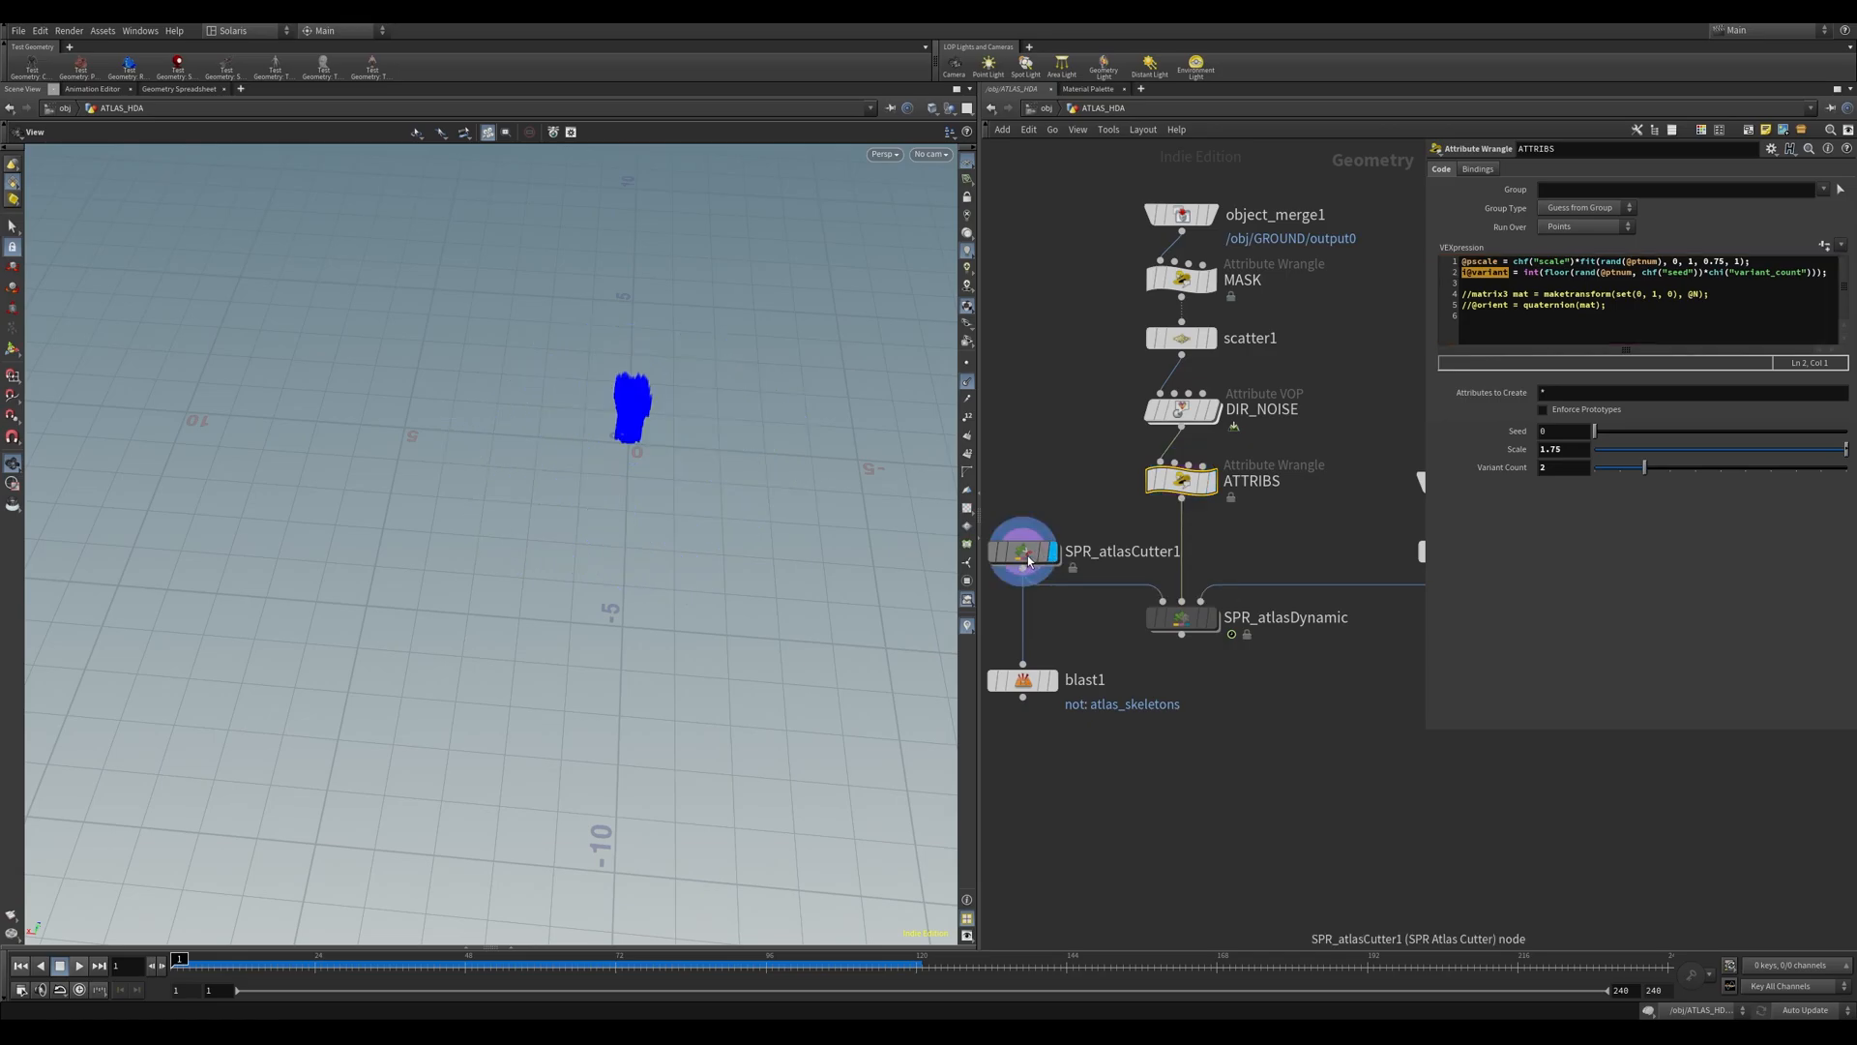
click(173, 88)
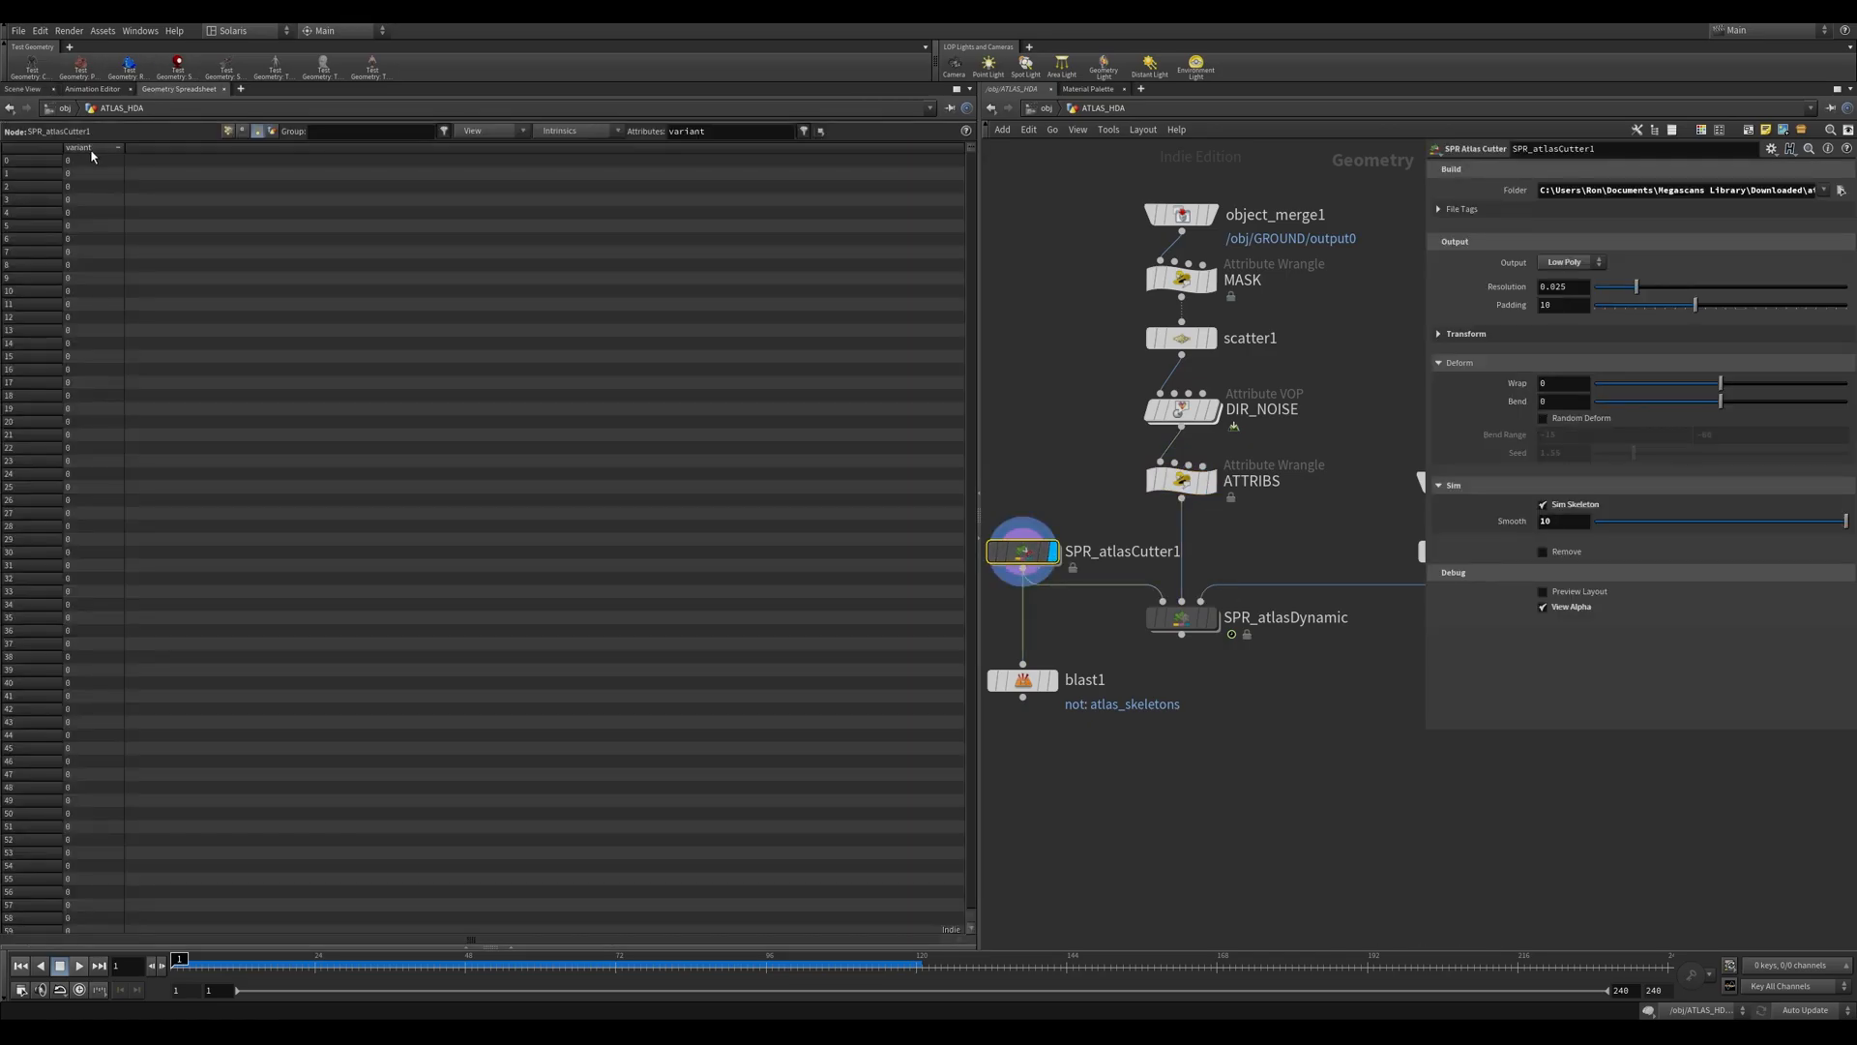
click(86, 150)
click(80, 150)
- Return to the 3D scene and display the ATTRIBS wrangle's points
click(22, 88)
middle_drag(1320, 531, 1155, 455)
click(1220, 425)
click(1198, 429)
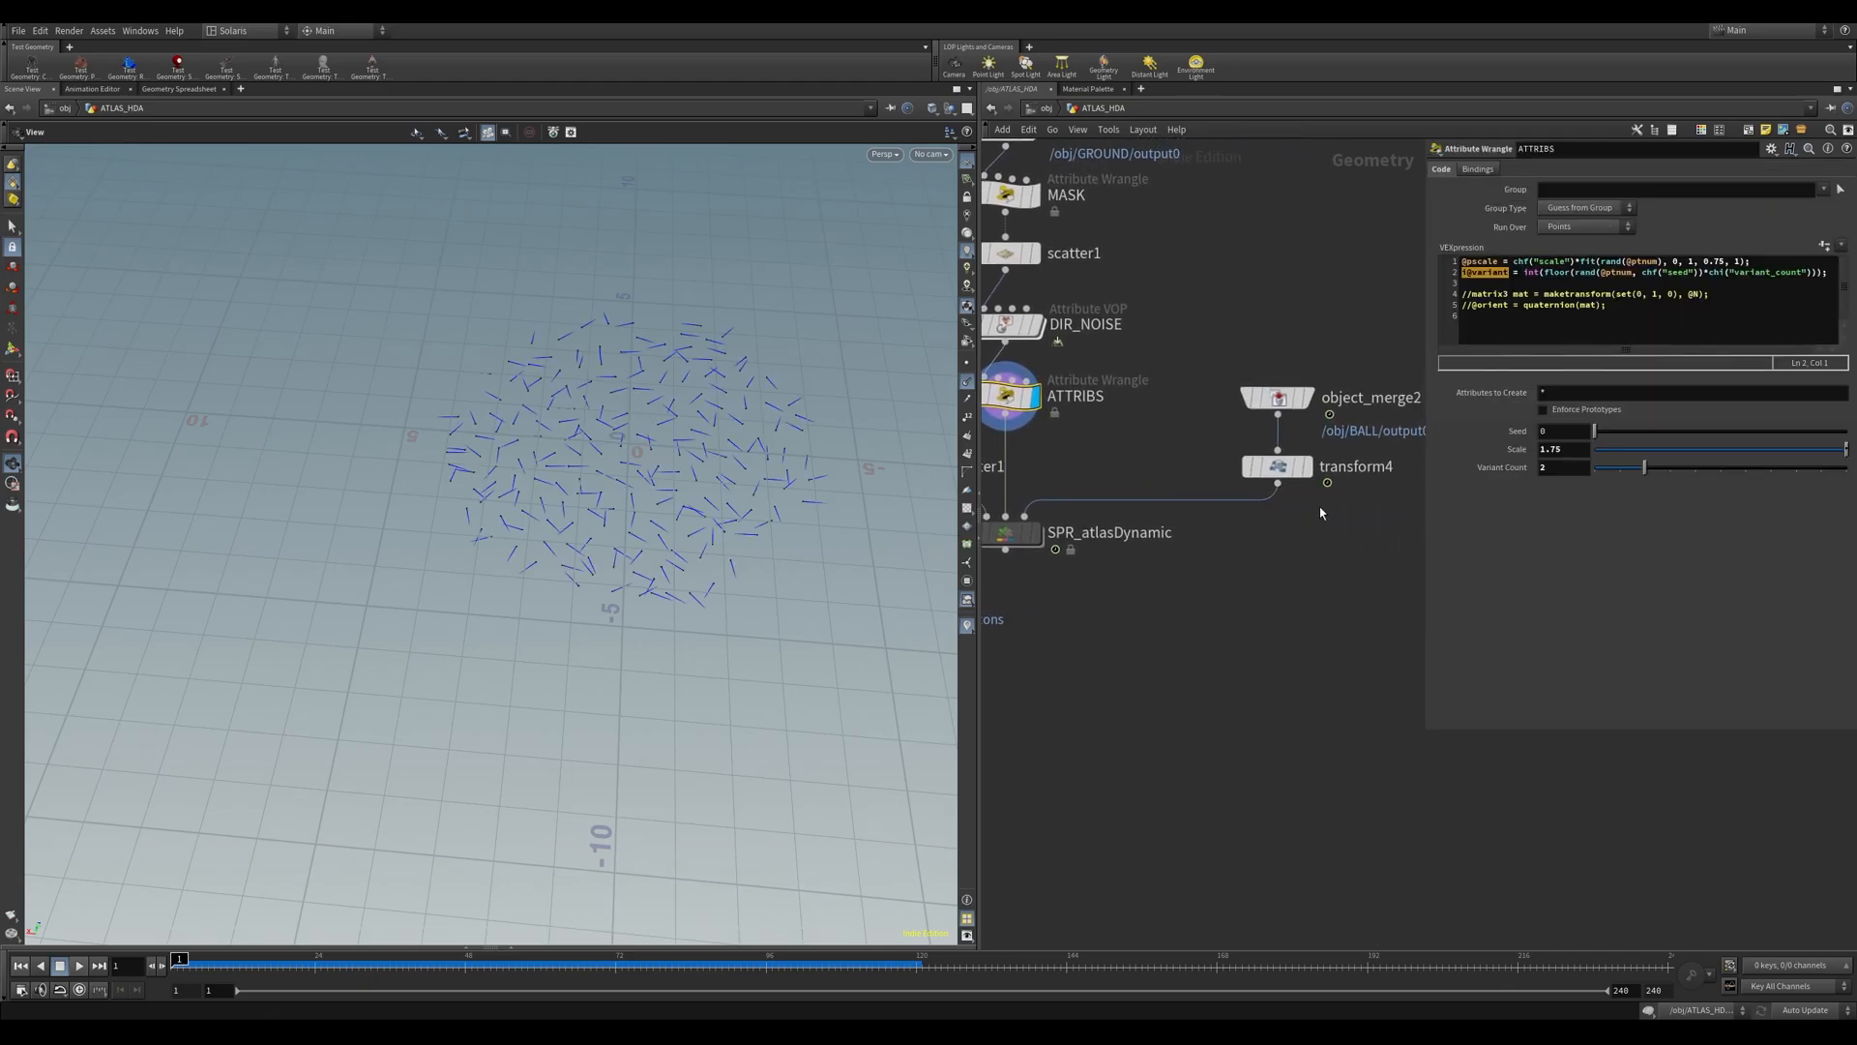
- Display the transform4 collision ball, select its node, and view the ball from farther away
click(1304, 466)
click(1278, 467)
scroll(462, 442, down, 5)
scroll(561, 390, down, 2)
drag(567, 390, 677, 319)
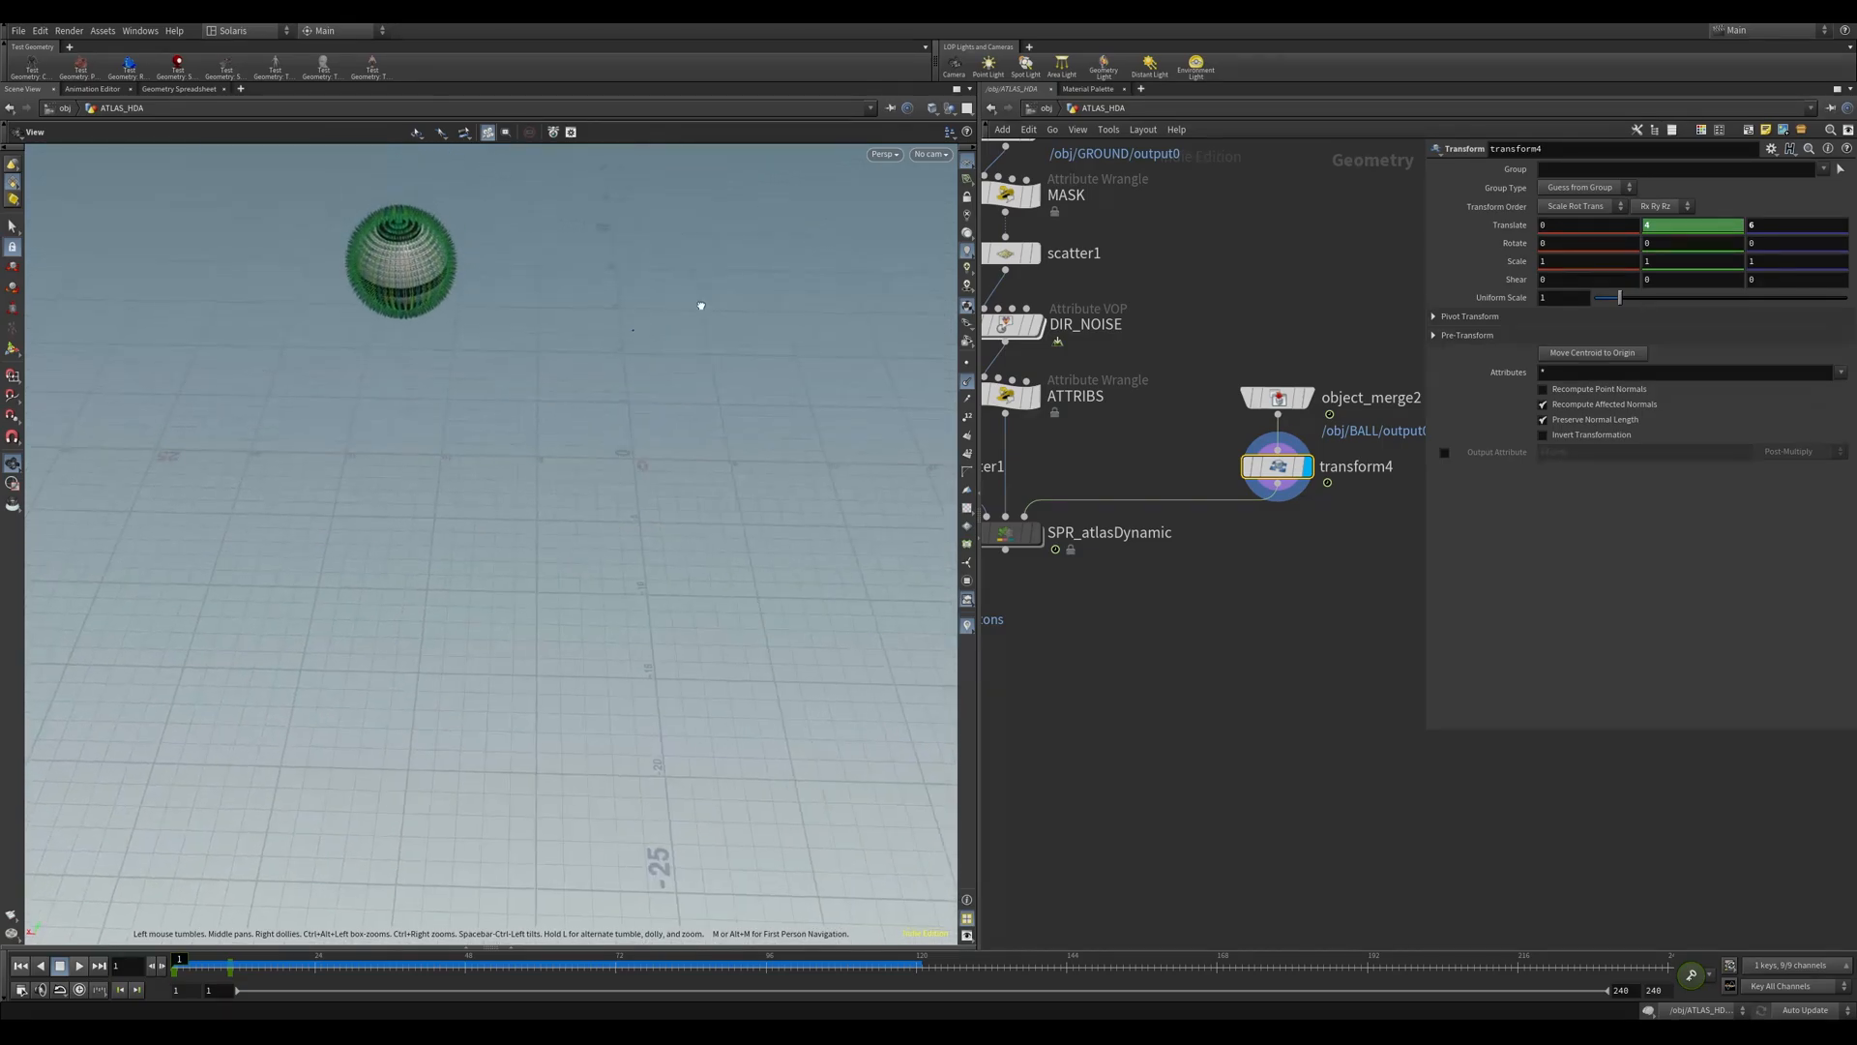
- Hide the point normals and preview the ball's animation, returning to frame 1
click(967, 383)
drag(218, 968, 175, 967)
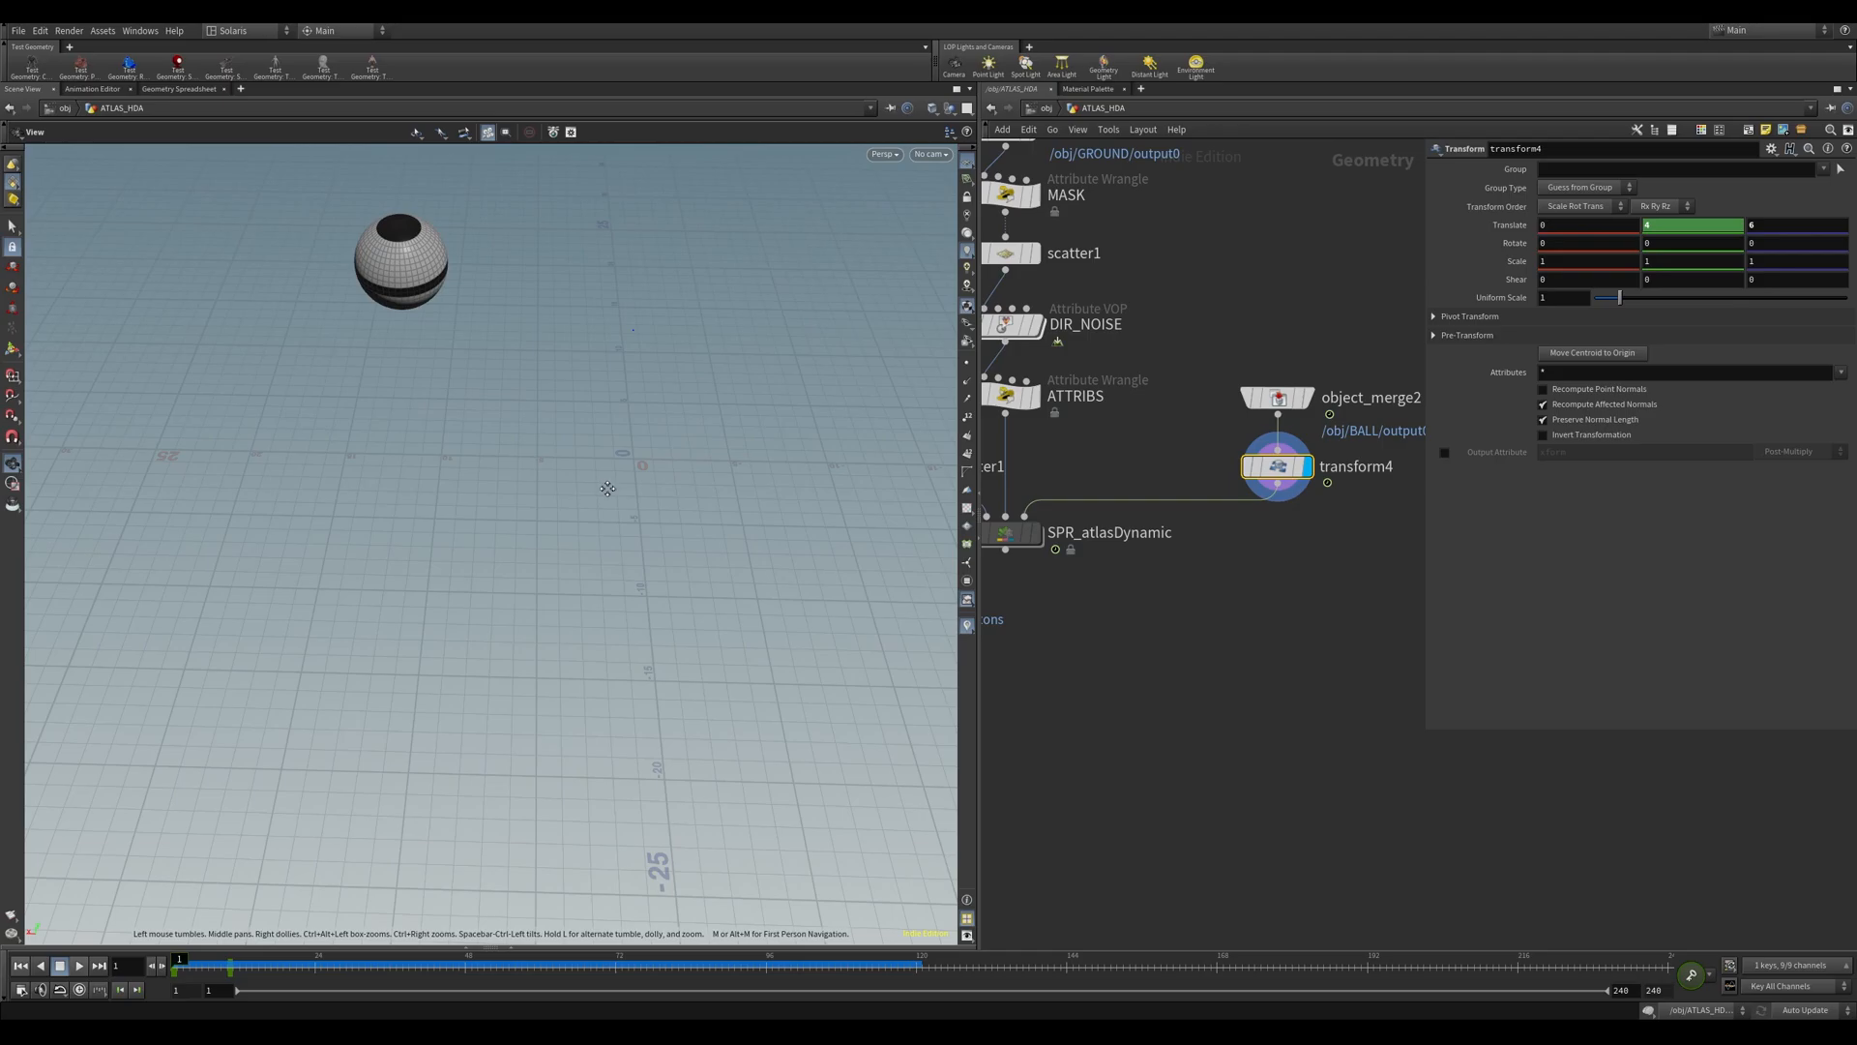
middle_drag(607, 488, 620, 497)
- Display the SPR_atlasDynamic output and open the node's Sim parameters
middle_drag(1083, 556, 1169, 542)
scroll(1169, 543, up, 2)
click(1094, 510)
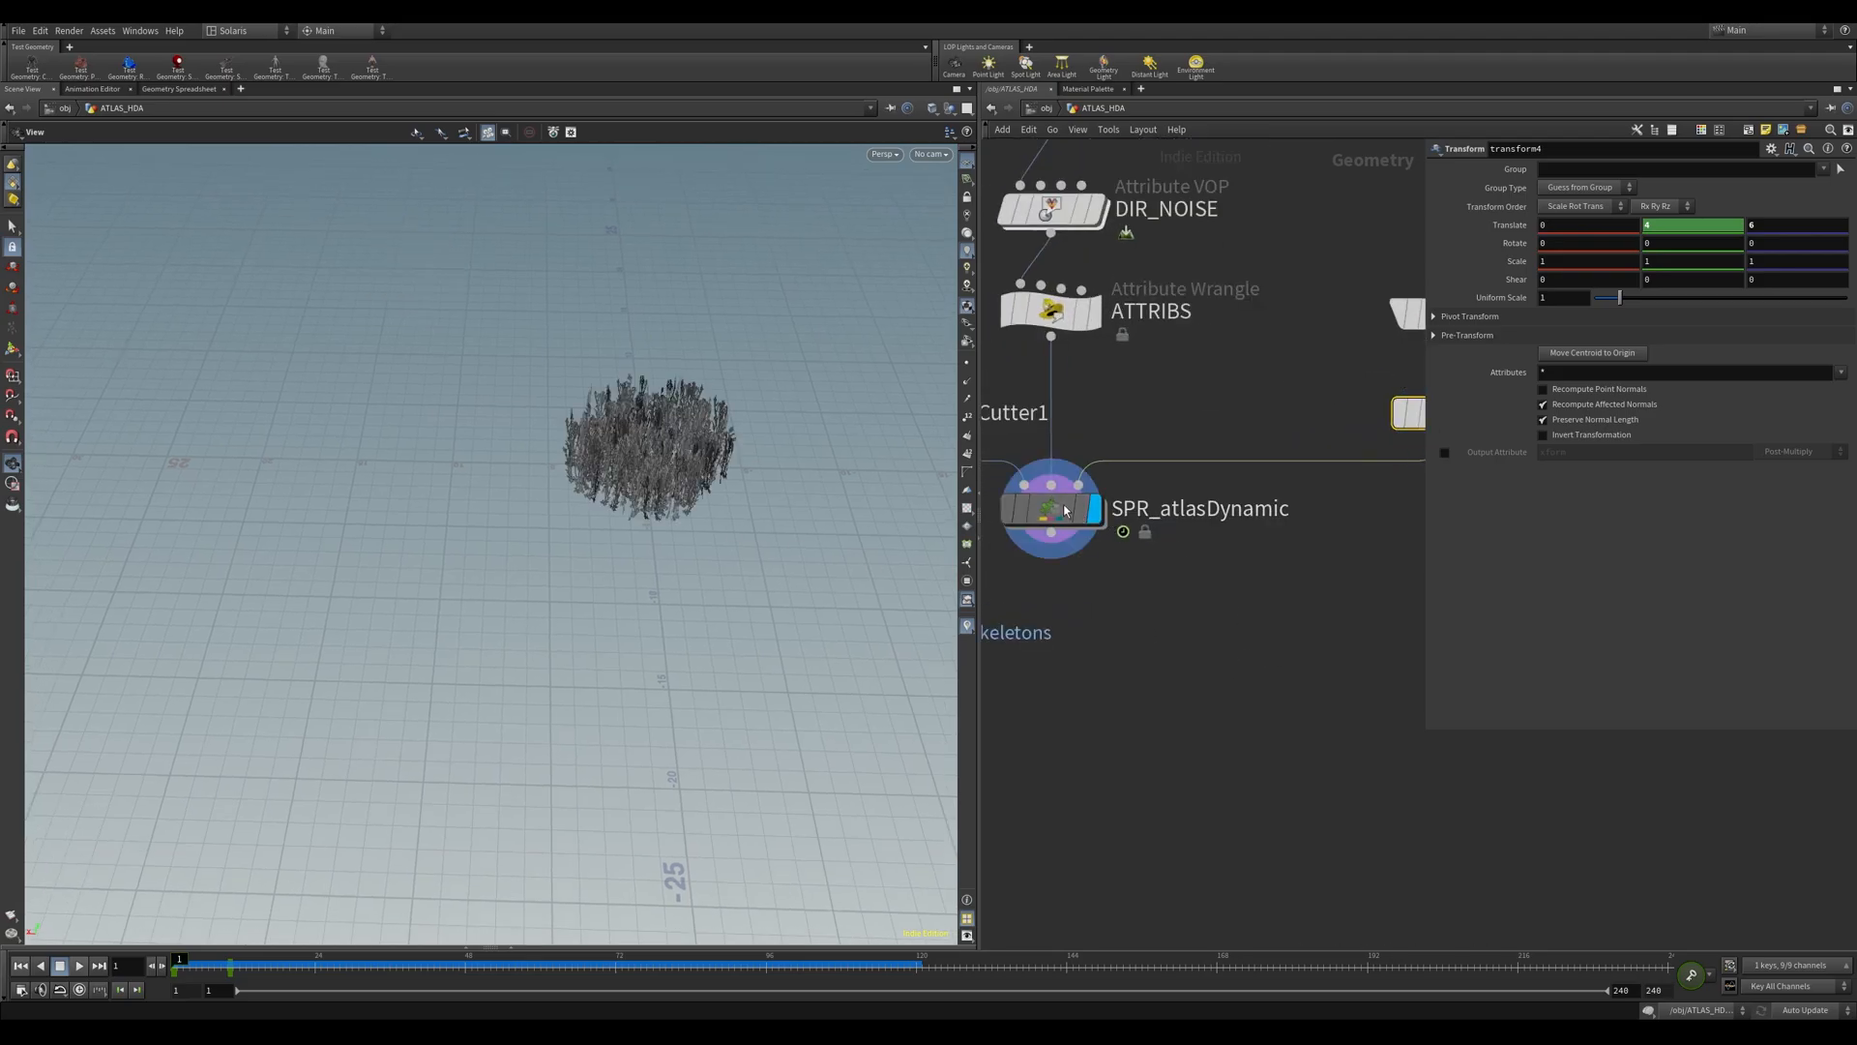
click(1065, 511)
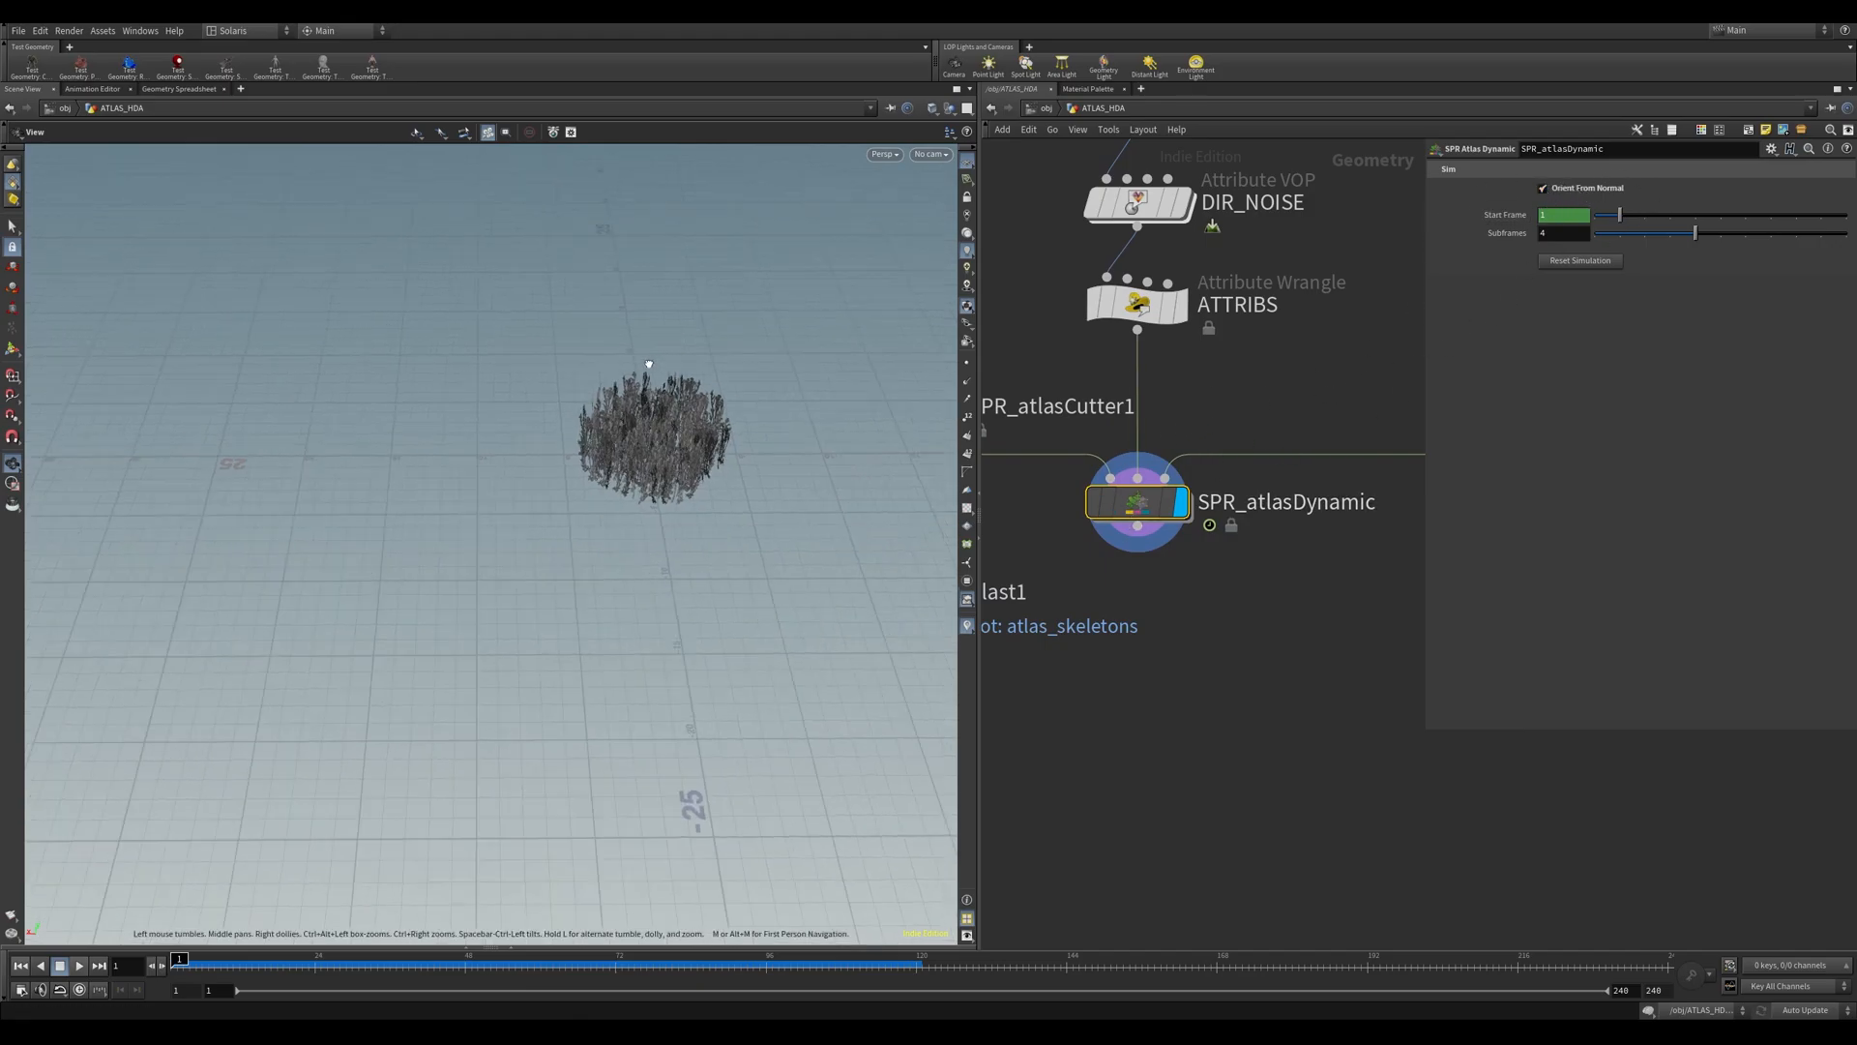
- Frame the scattered plants and compare their orientation with Orient From Normal disabled and enabled
key(f)
drag(615, 533, 612, 533)
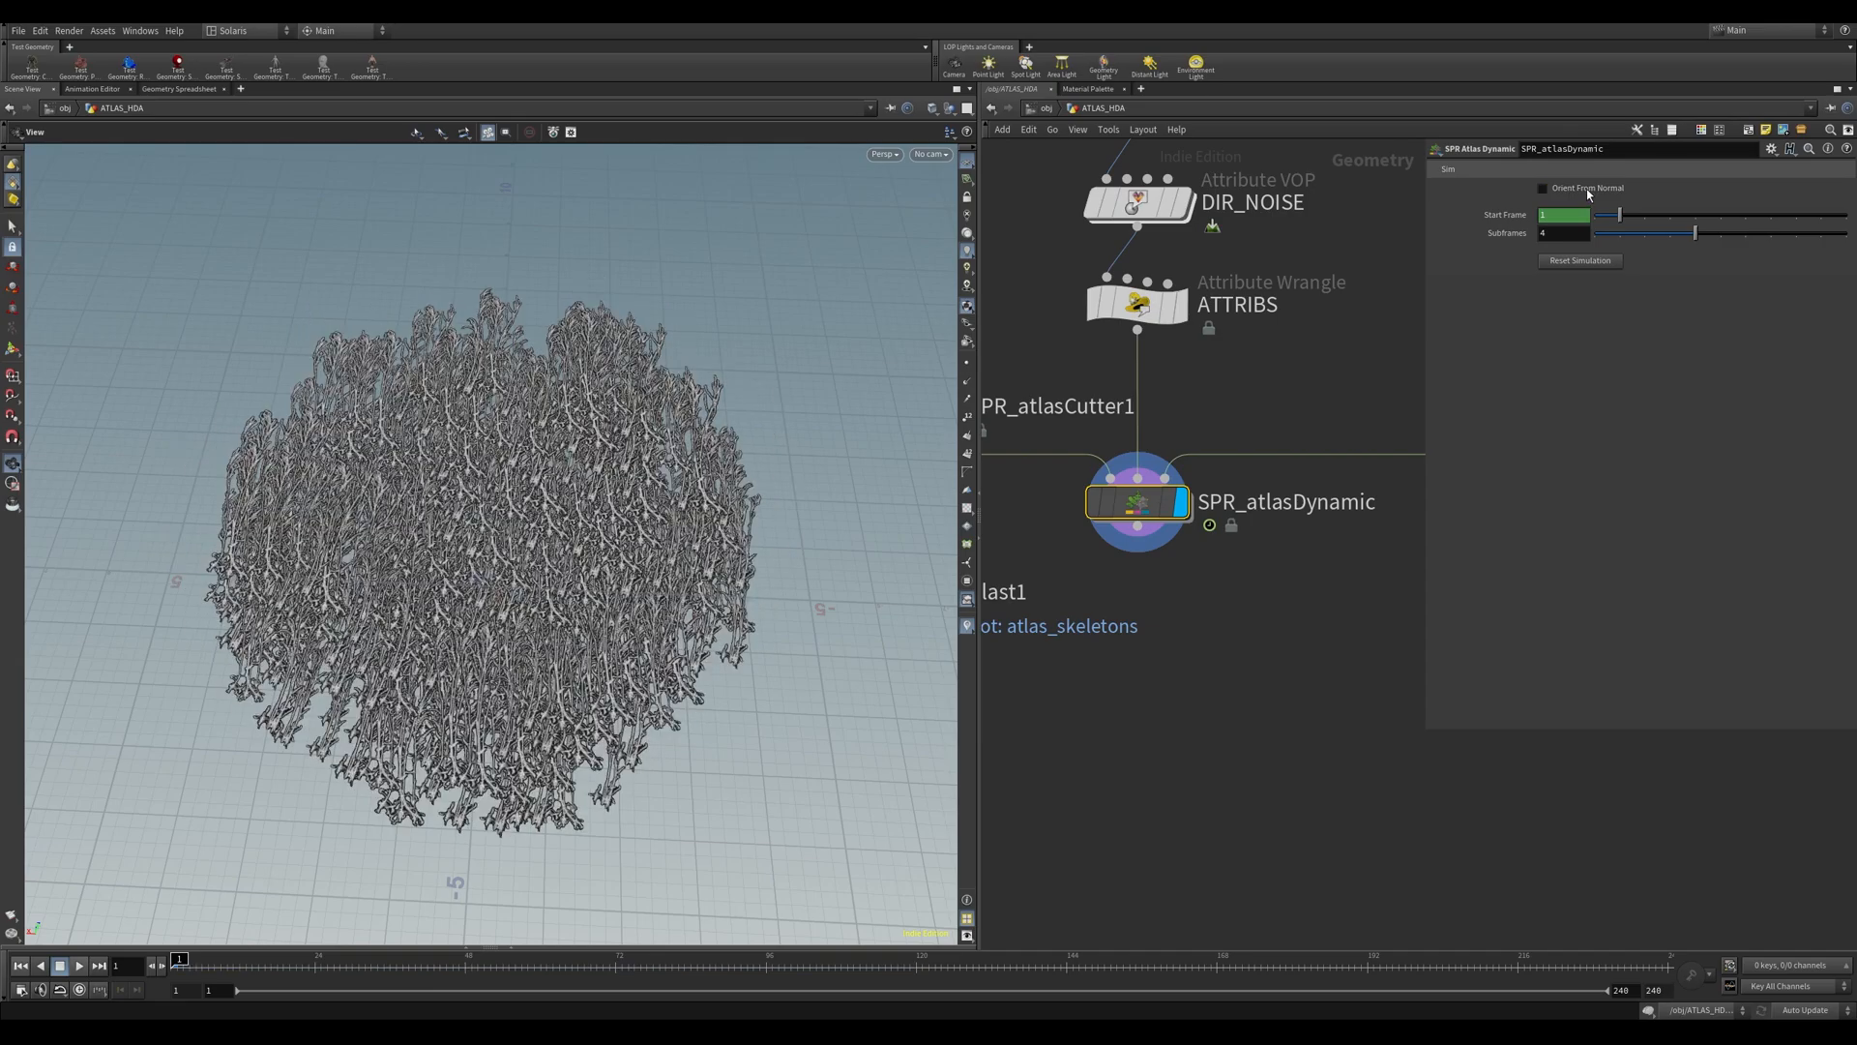
drag(705, 386, 586, 362)
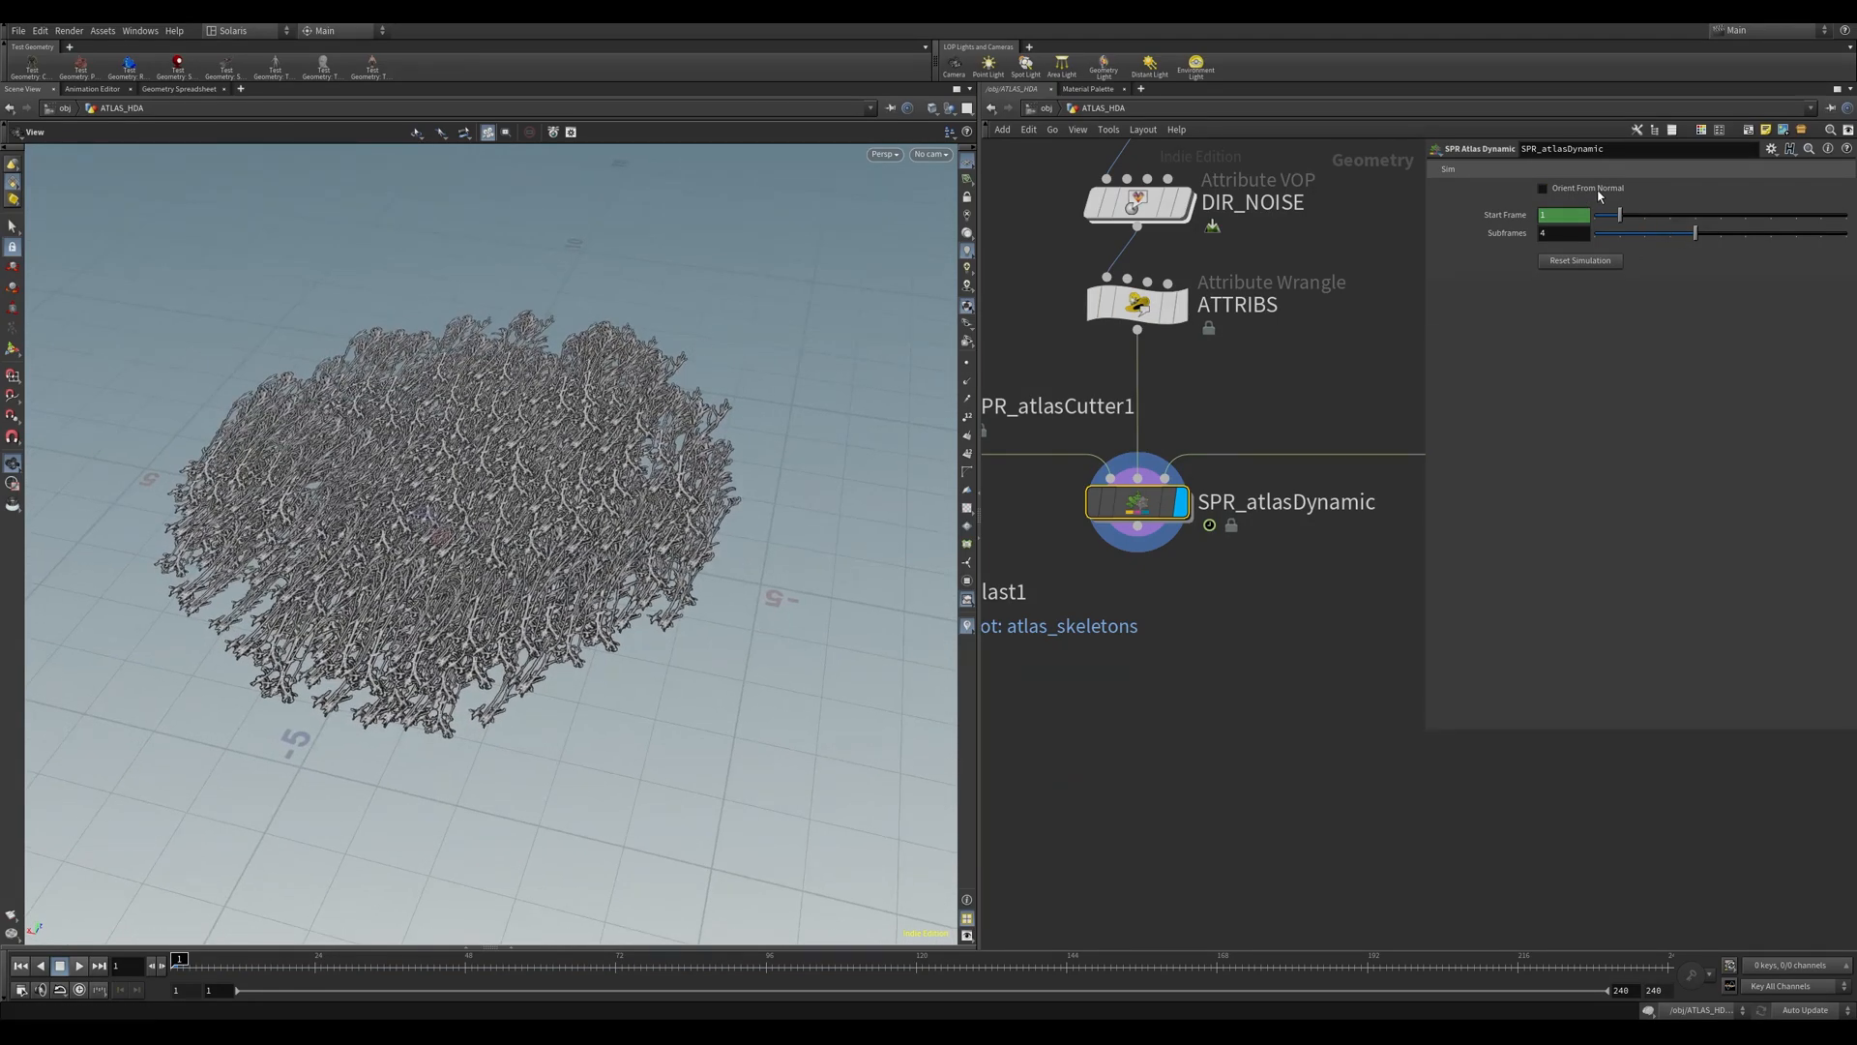
- Display DIR_NOISE with point normals turned on to examine the noise-driven directions from above
middle_drag(1273, 357, 1310, 484)
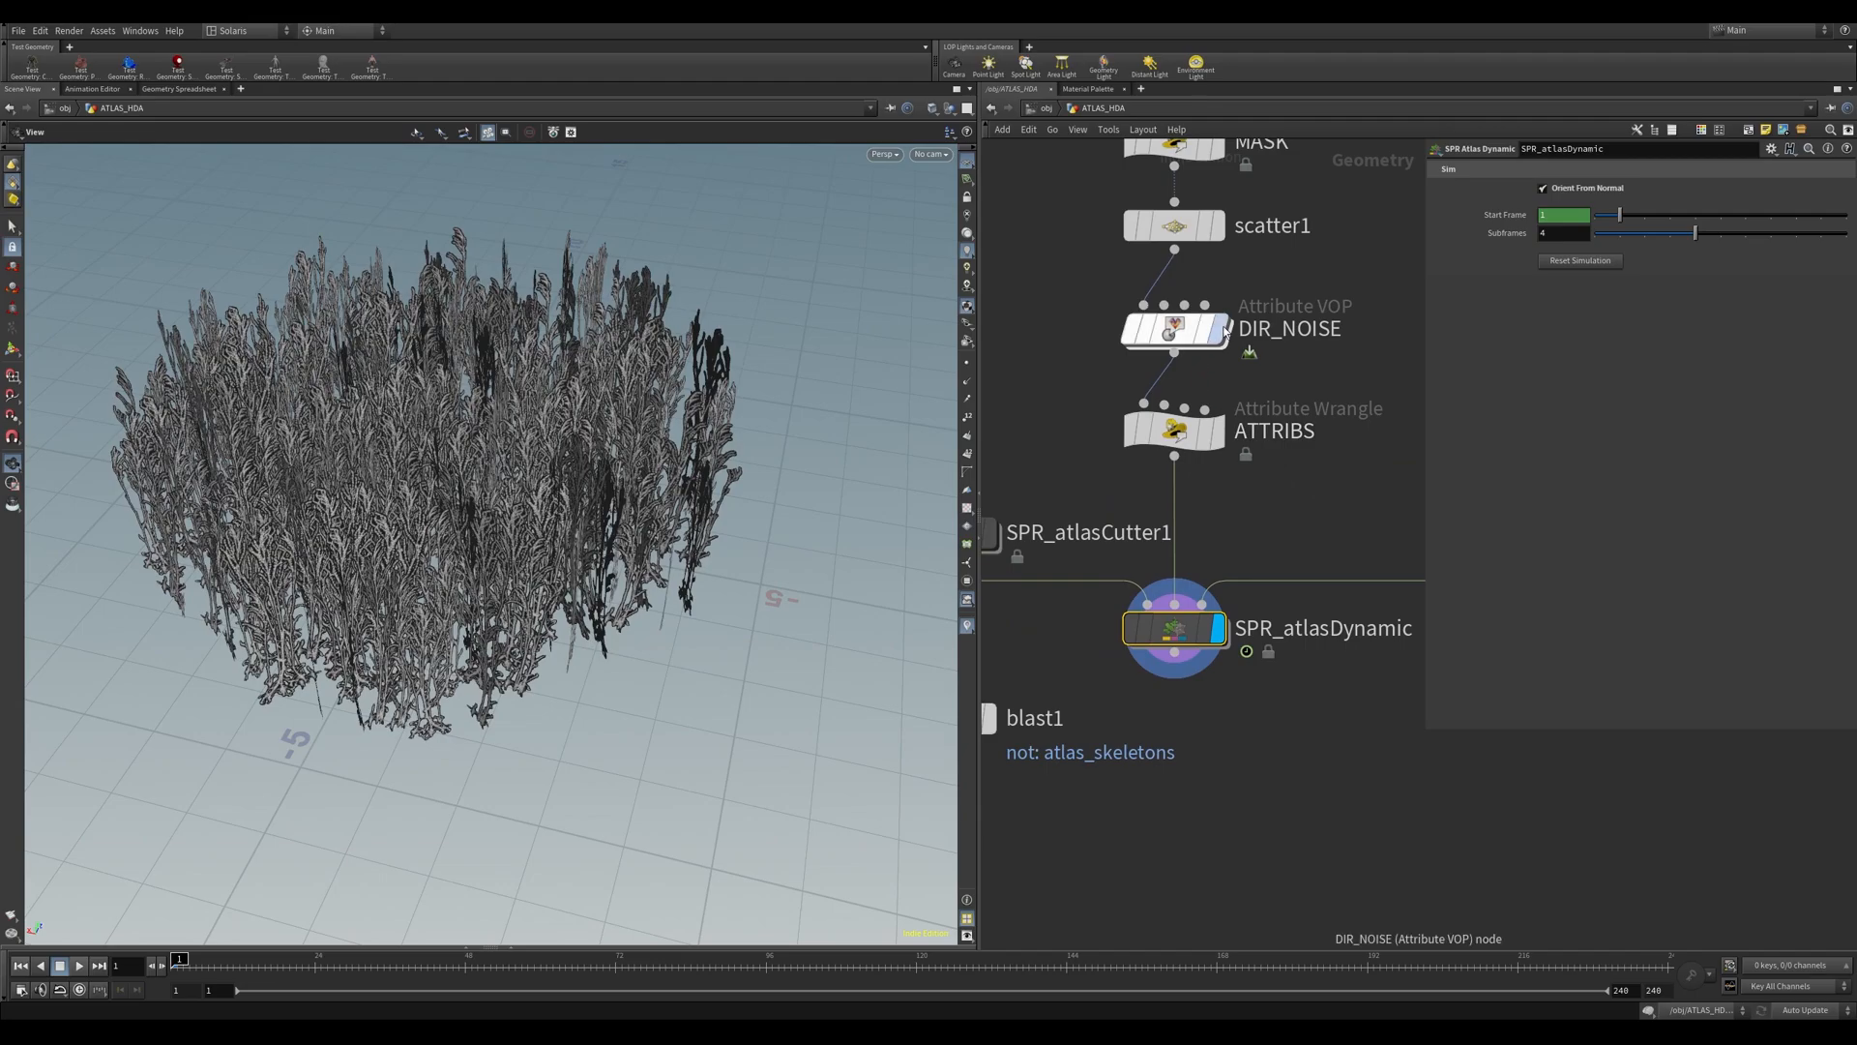
click(1220, 330)
drag(866, 359, 896, 402)
click(967, 381)
scroll(746, 394, down, 2)
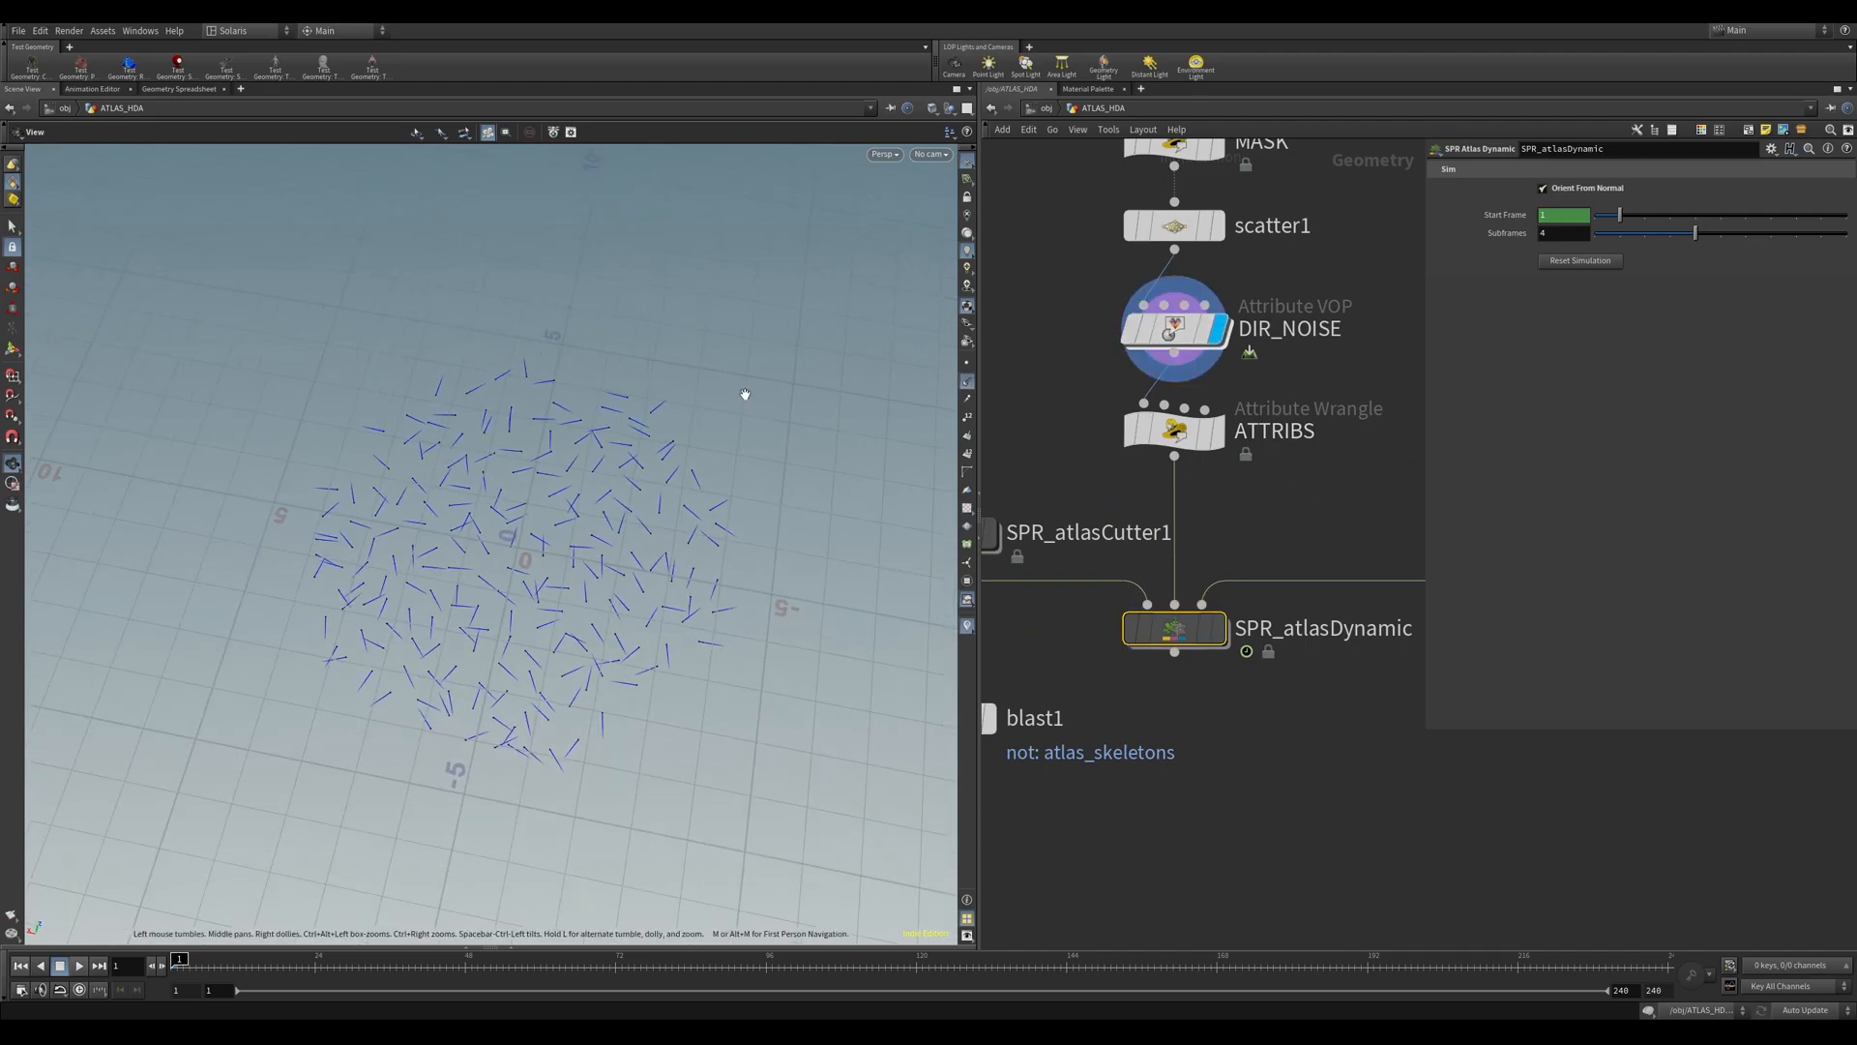
- Switch the display back to SPR_atlasDynamic, hide the normals, and examine the plants from above and the side
click(1215, 624)
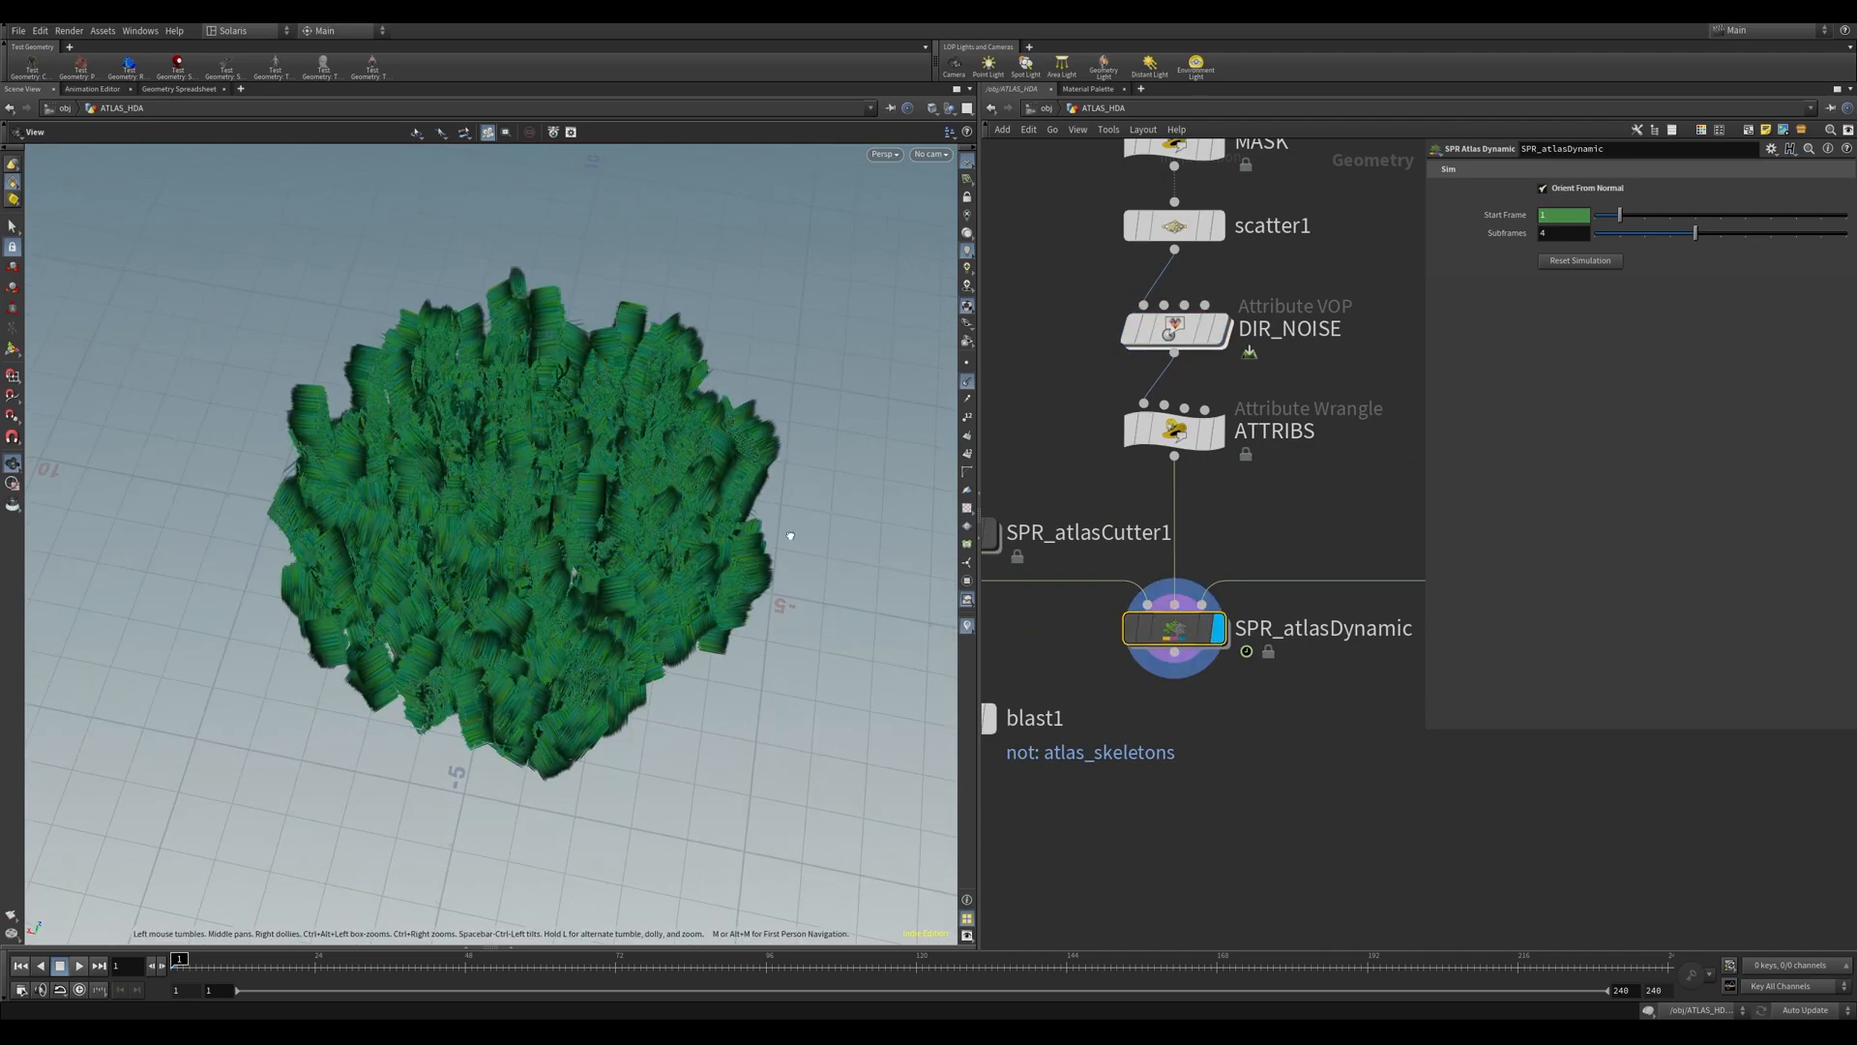
click(967, 385)
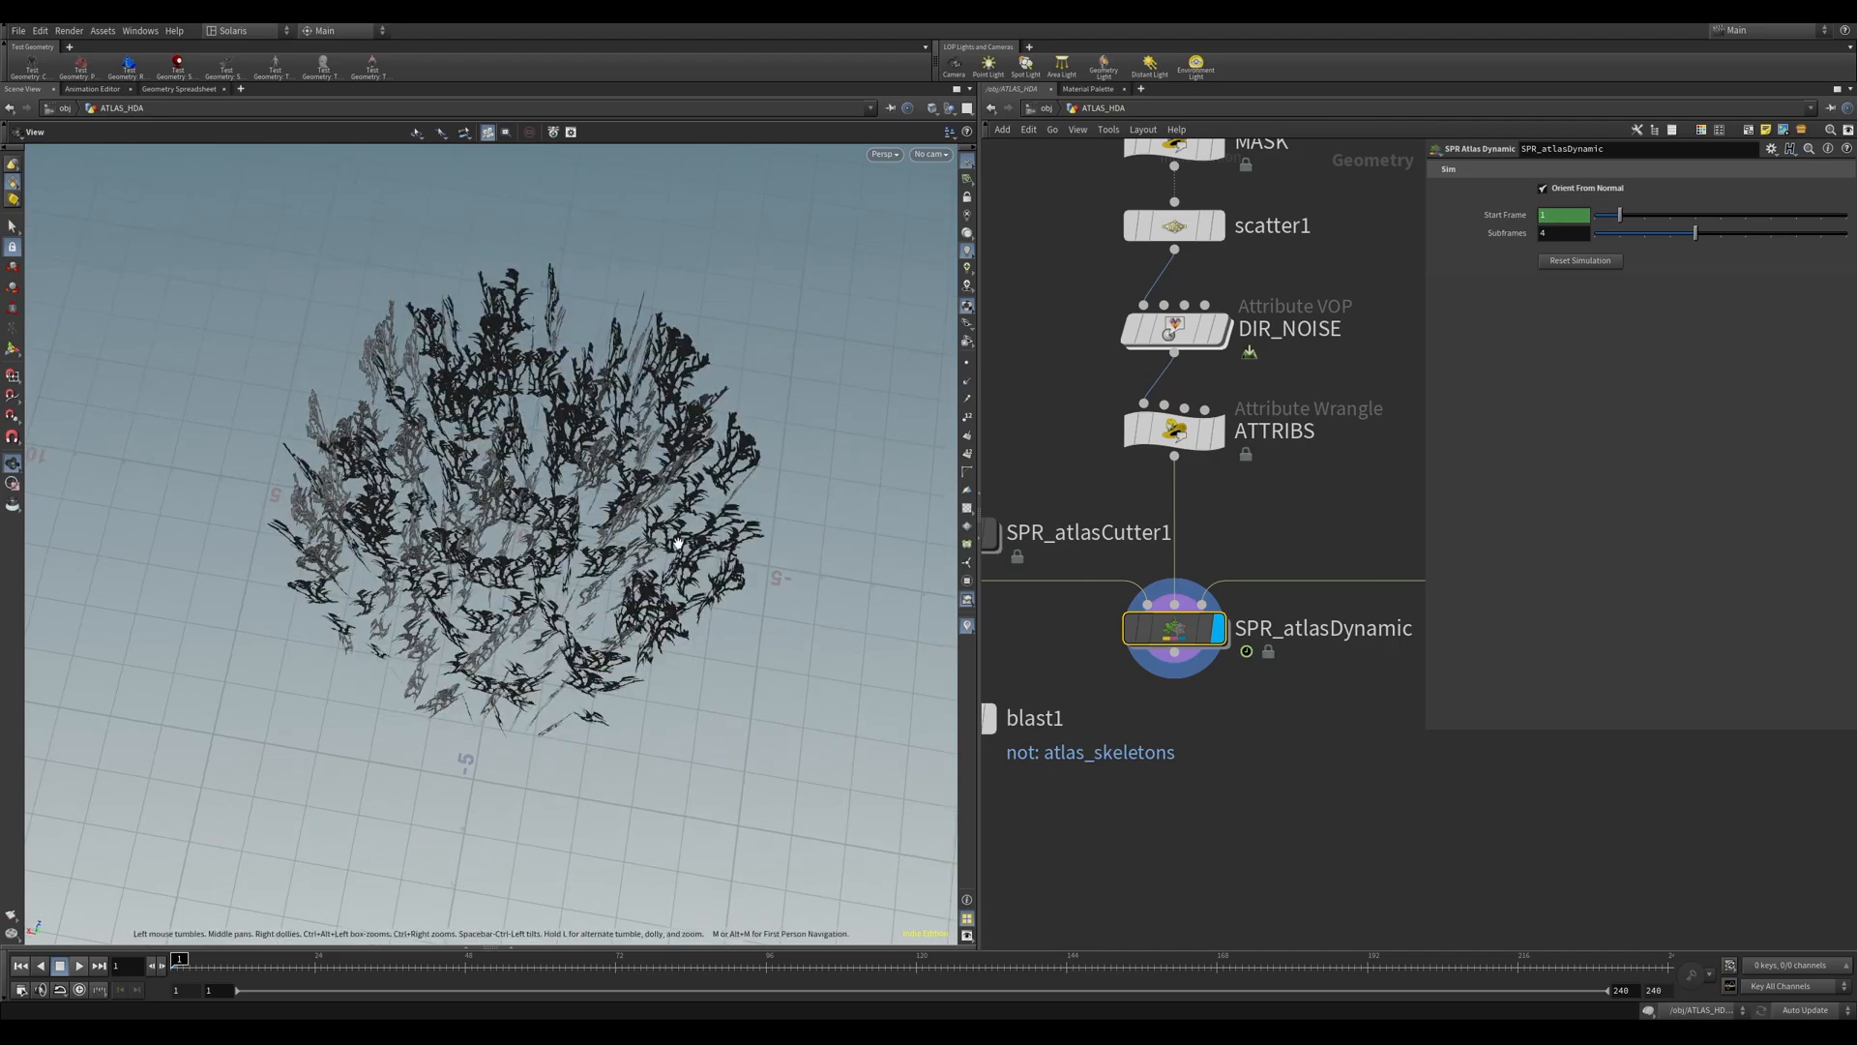
drag(669, 547, 655, 361)
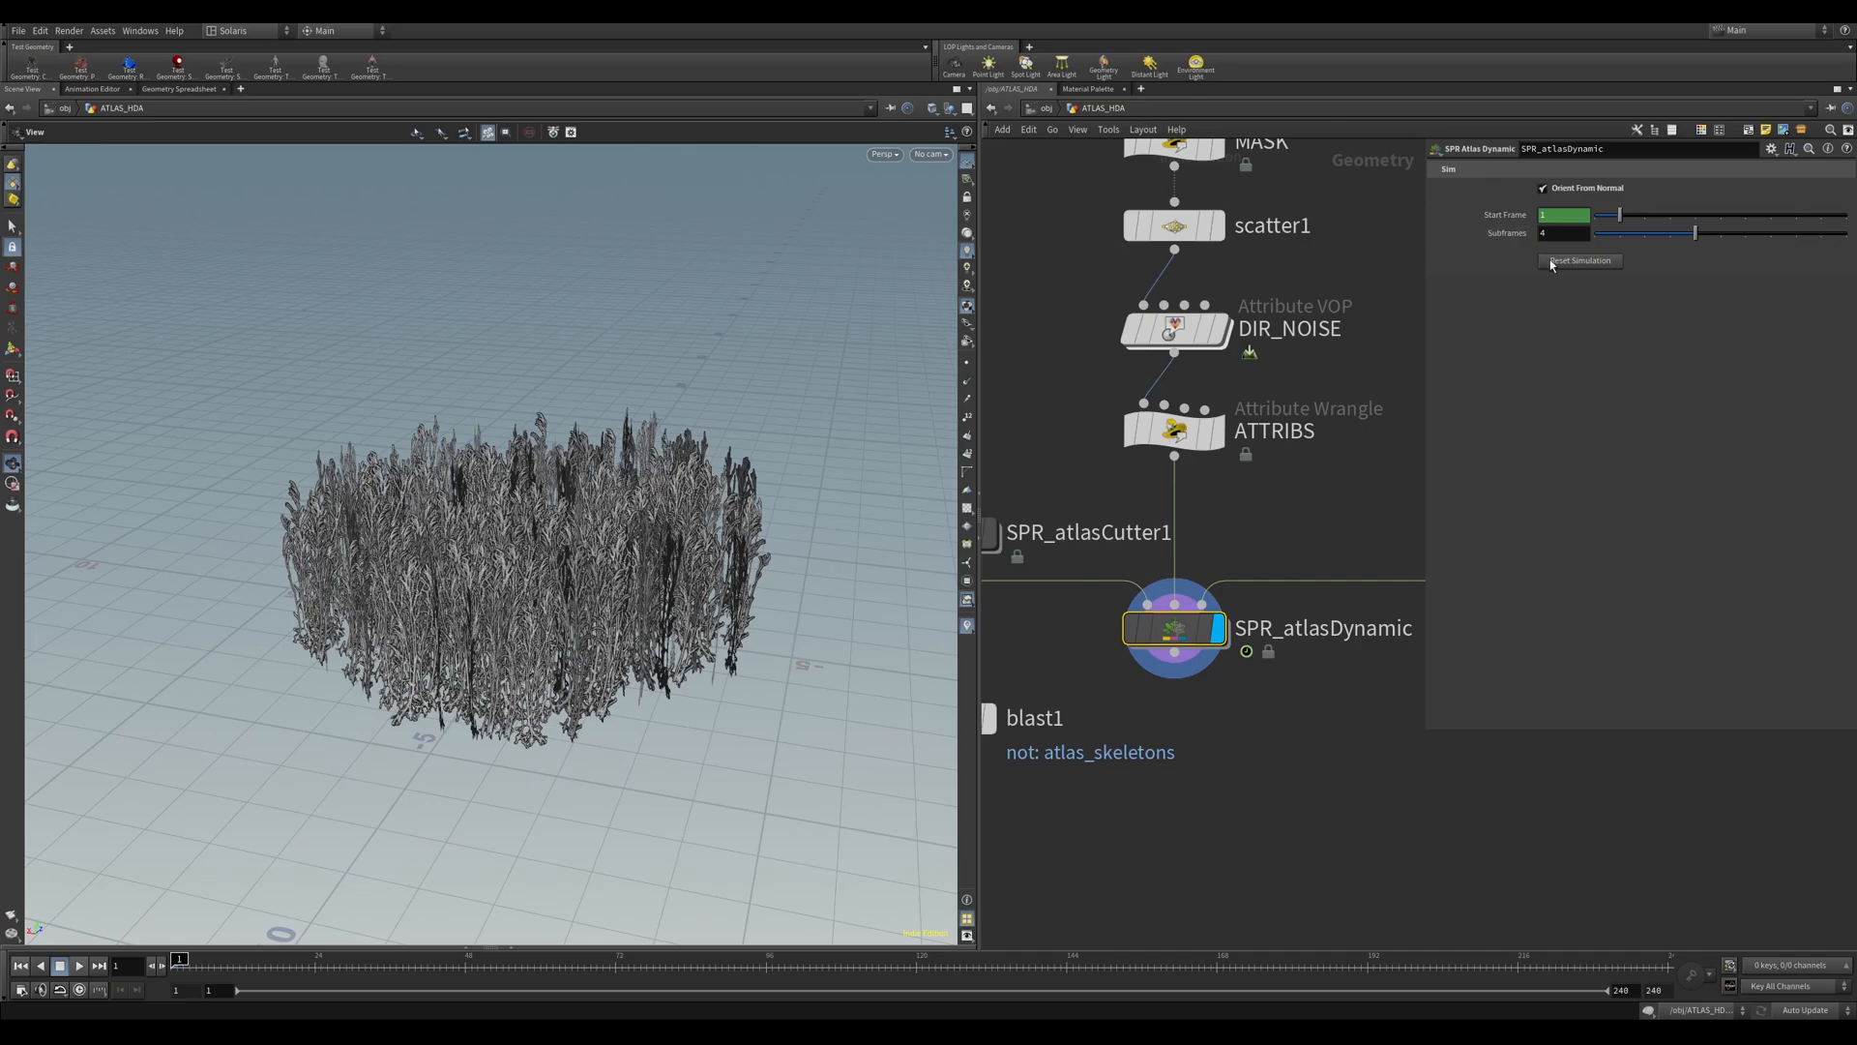
middle_drag(1296, 525, 1326, 416)
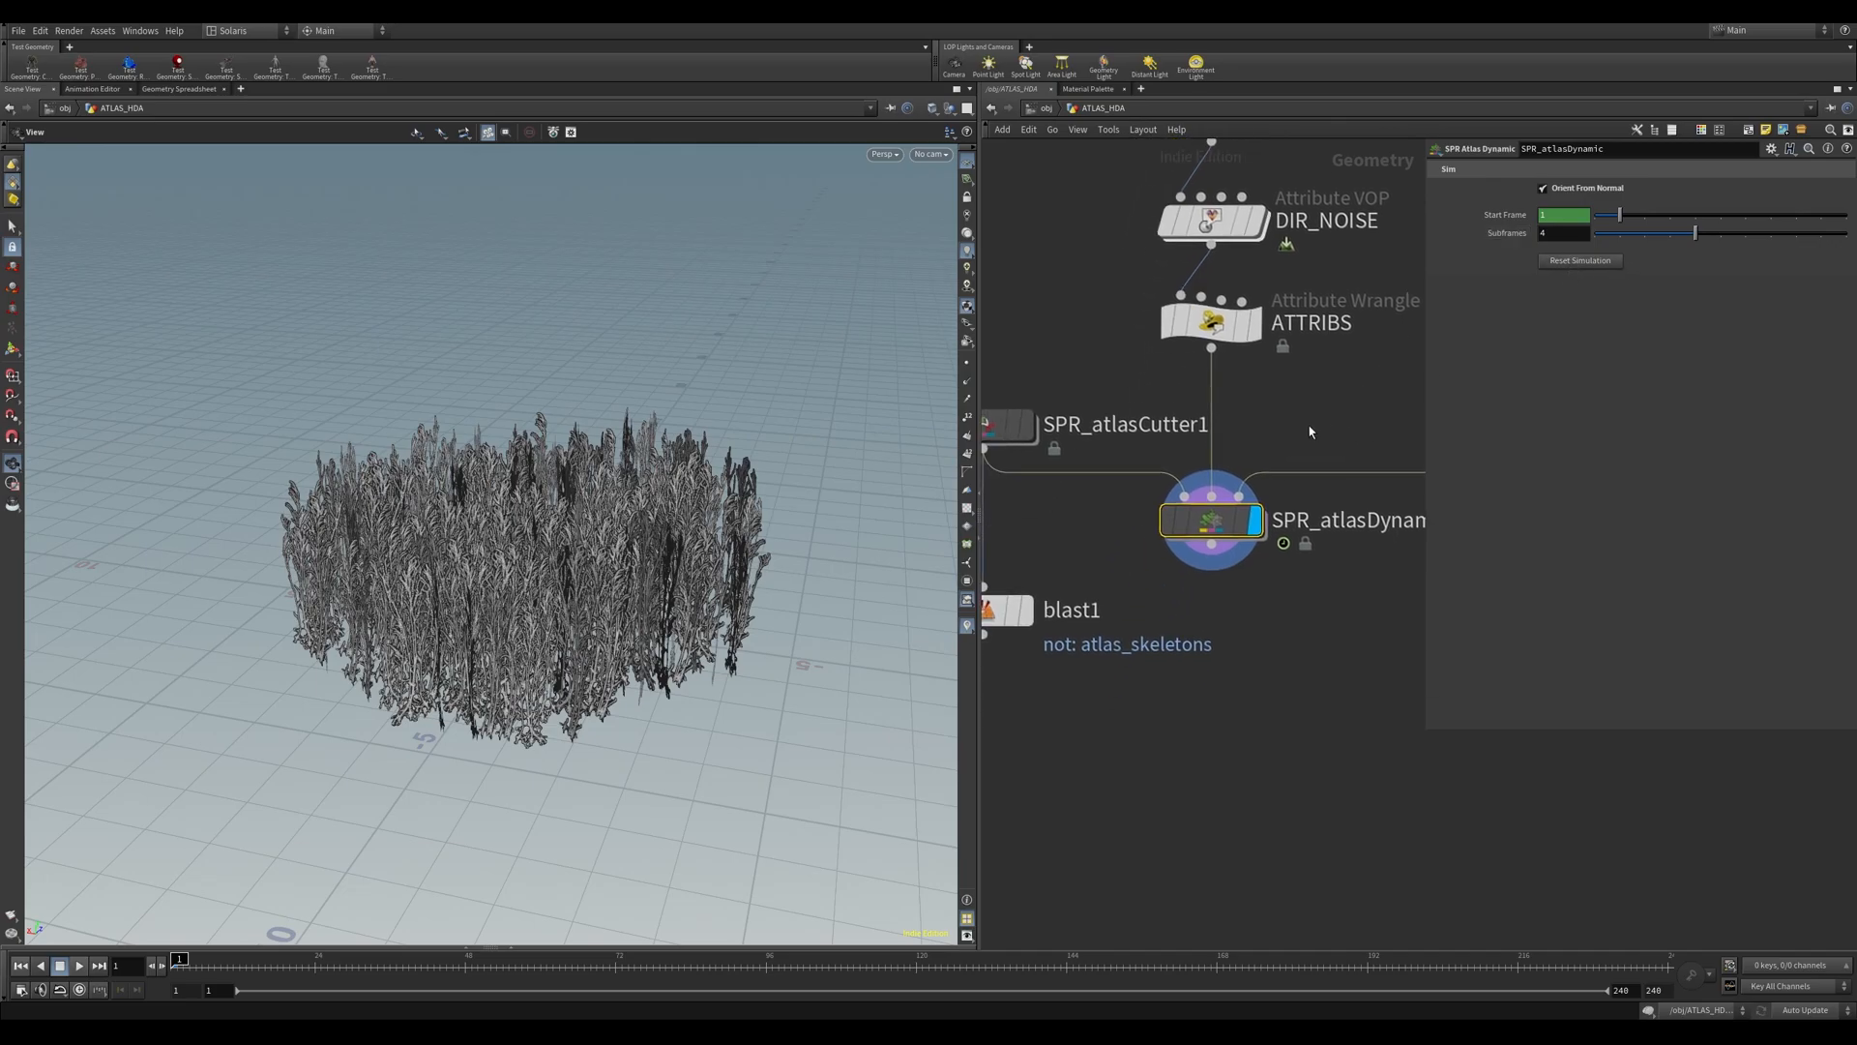
- Look inside SPR_atlasDynamic at the VELLUM_HAIR constraint settings and return to the ATLAS_HDA network
double_click(1216, 528)
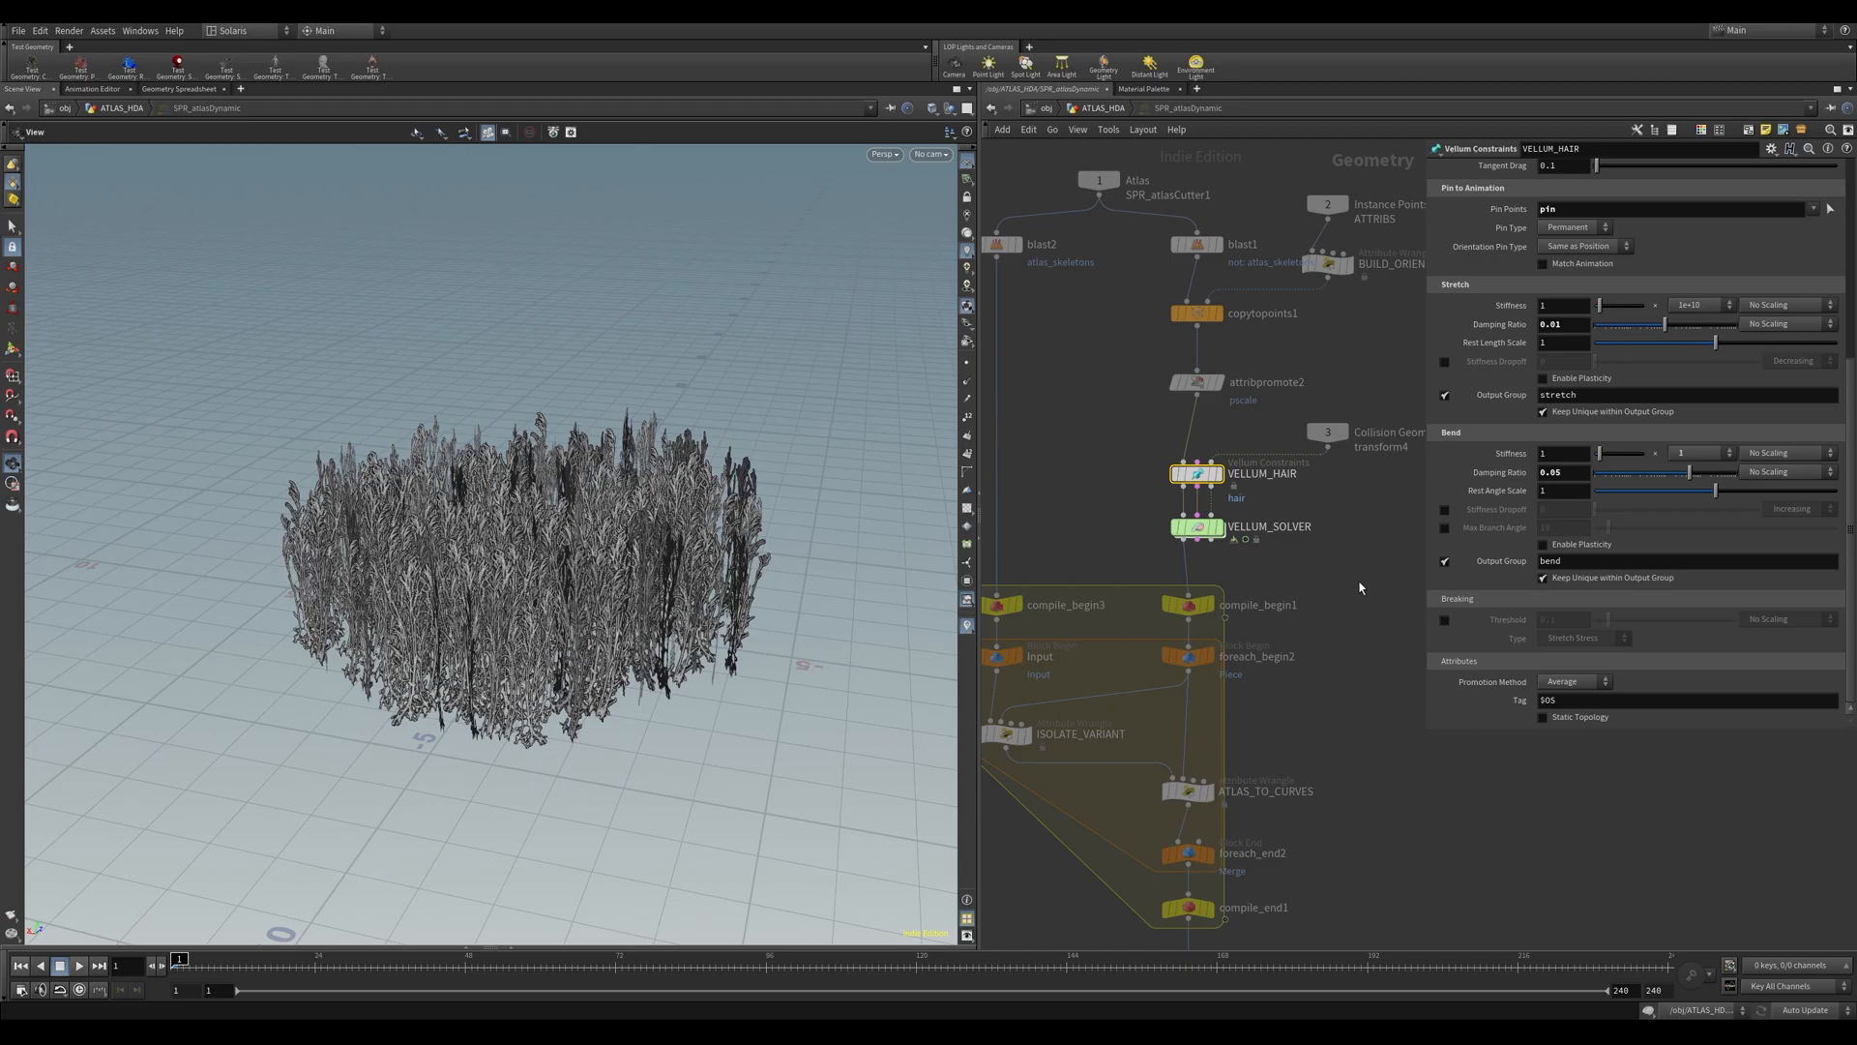
key(u)
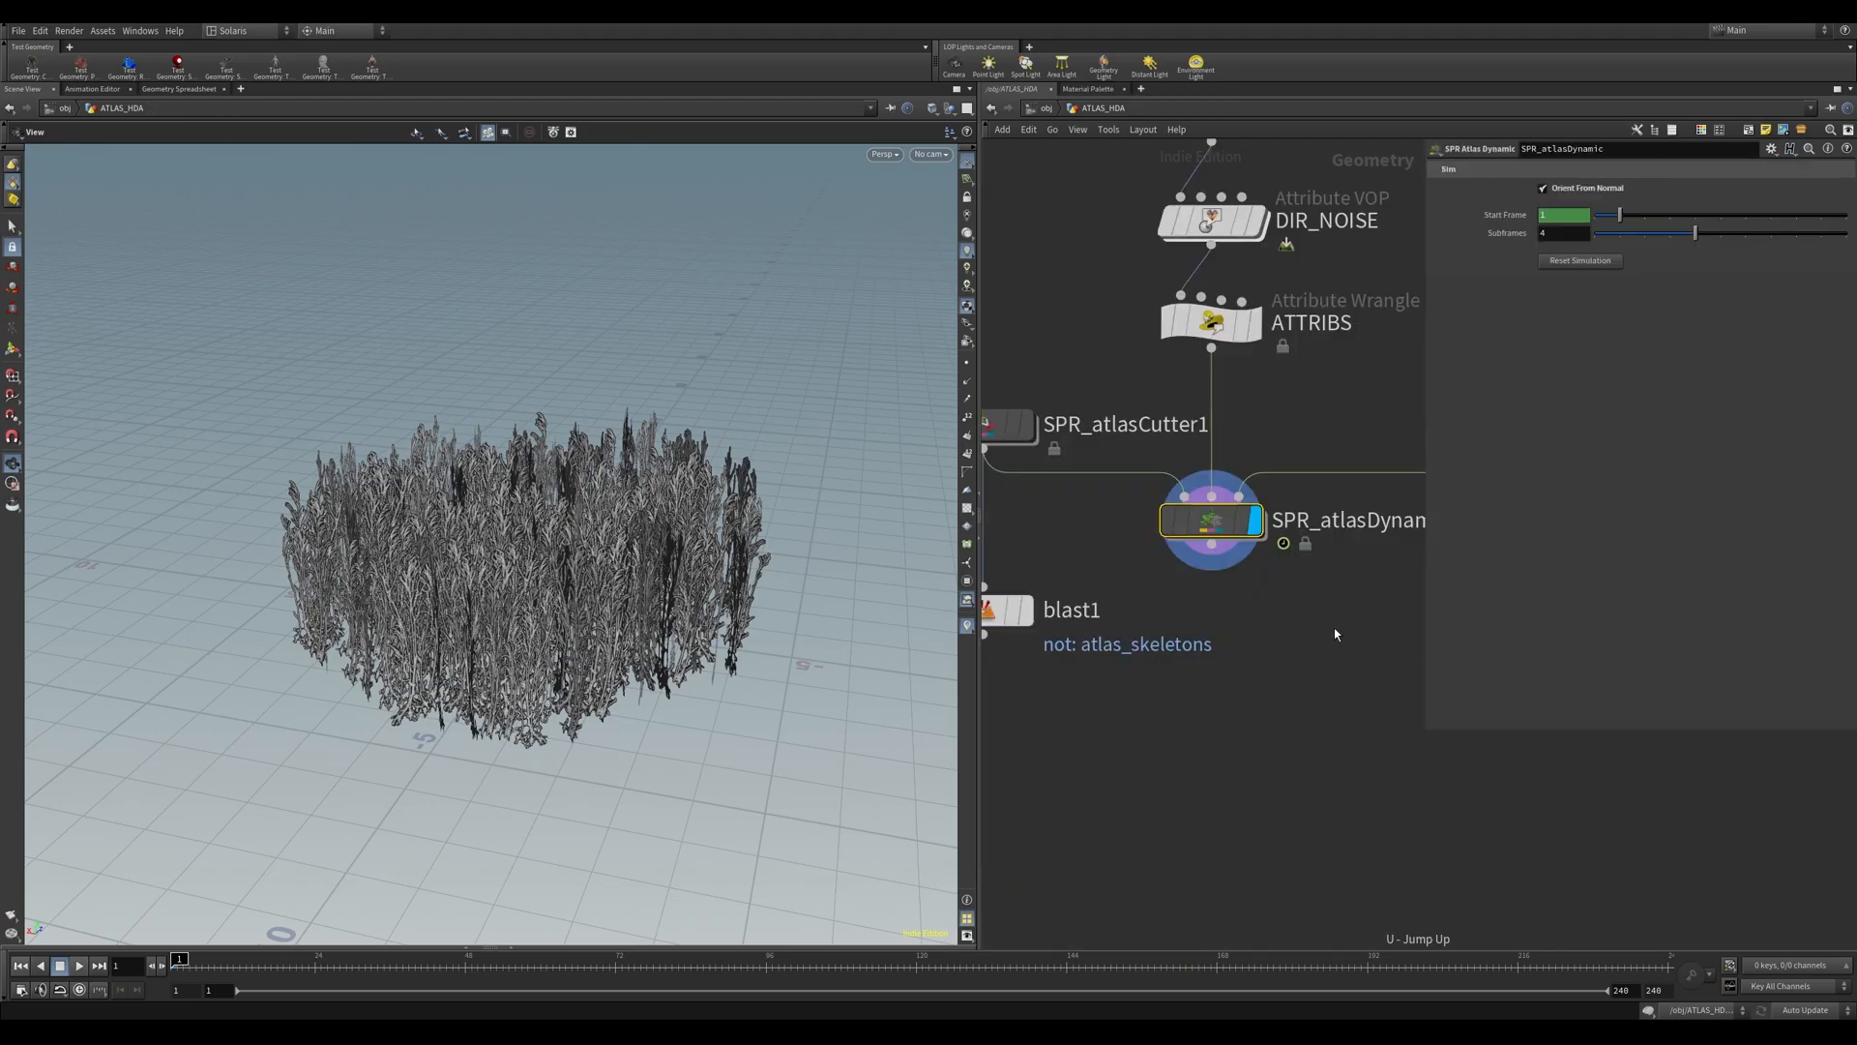
drag(628, 502, 593, 518)
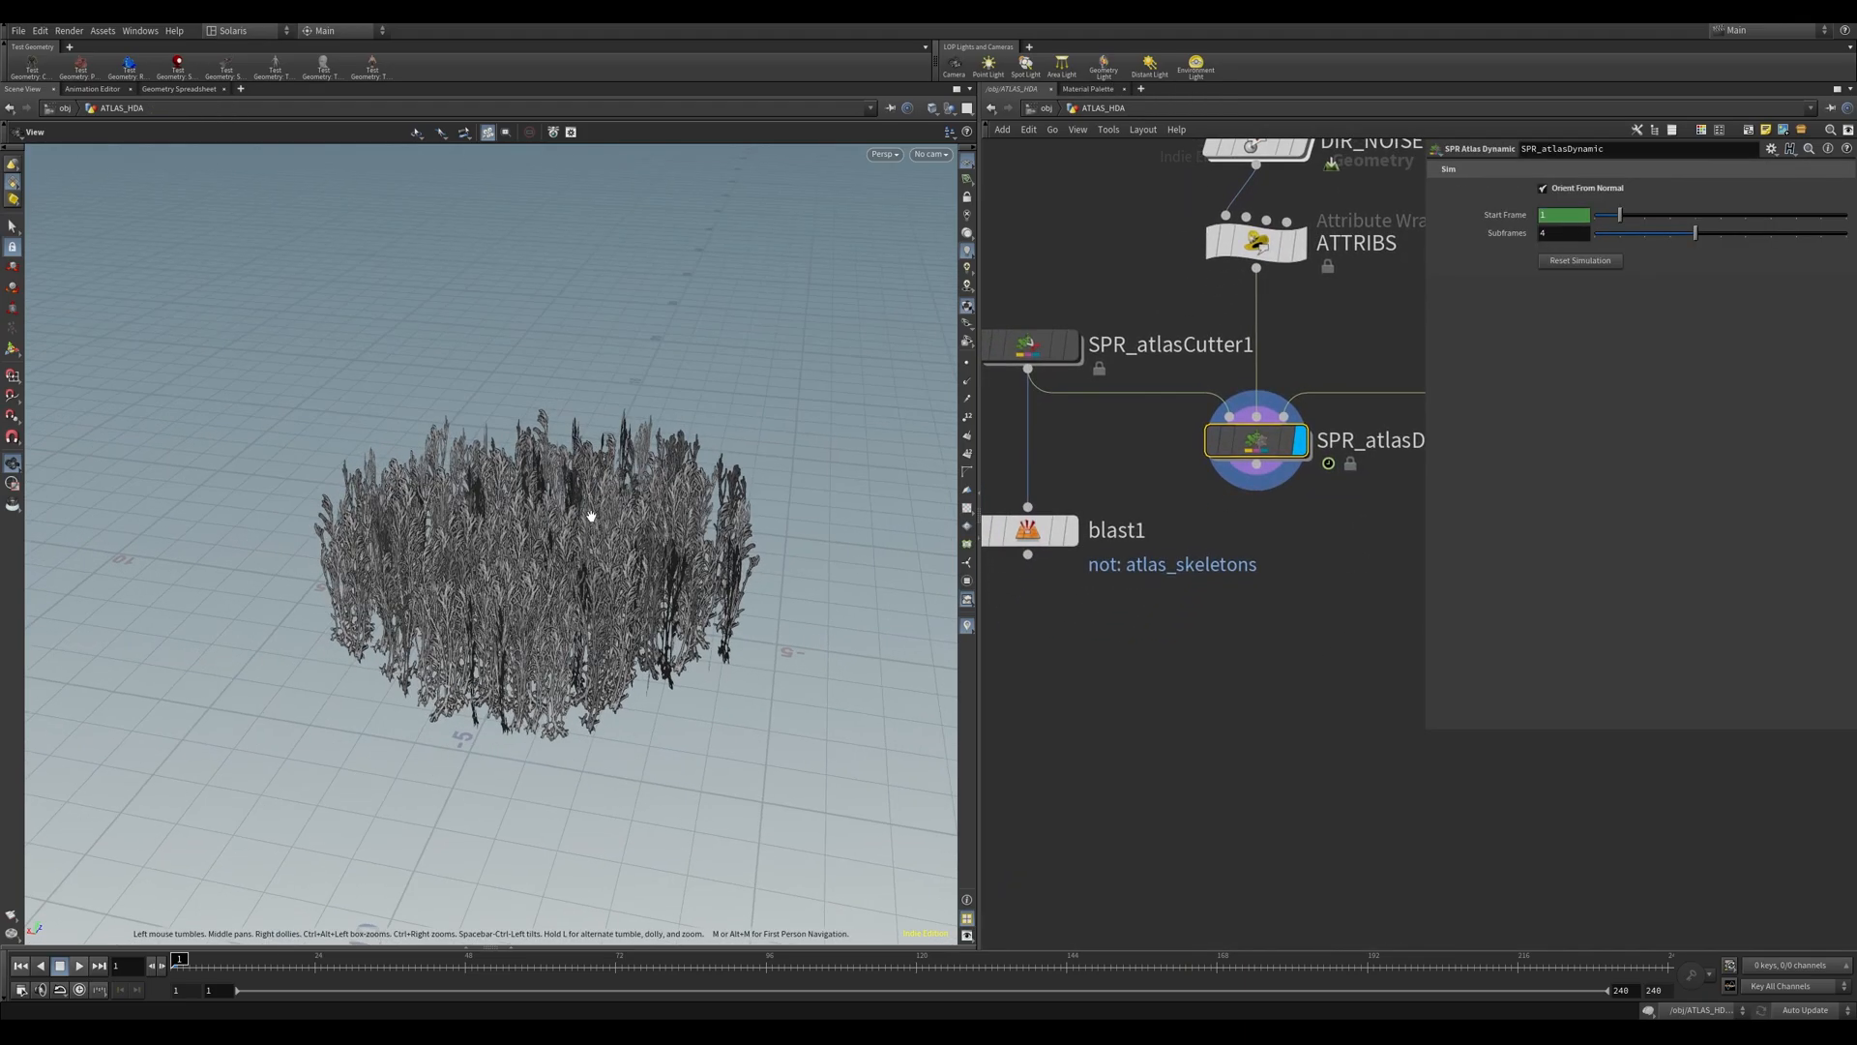
right_drag(593, 518, 696, 469)
- Examine the popwind1 force settings inside SPR_atlasDynamic's VELLUM_SOLVER and return to the ATLAS_HDA network
double_click(1270, 440)
double_click(1201, 527)
middle_drag(1254, 553, 1333, 484)
click(1190, 518)
click(1322, 473)
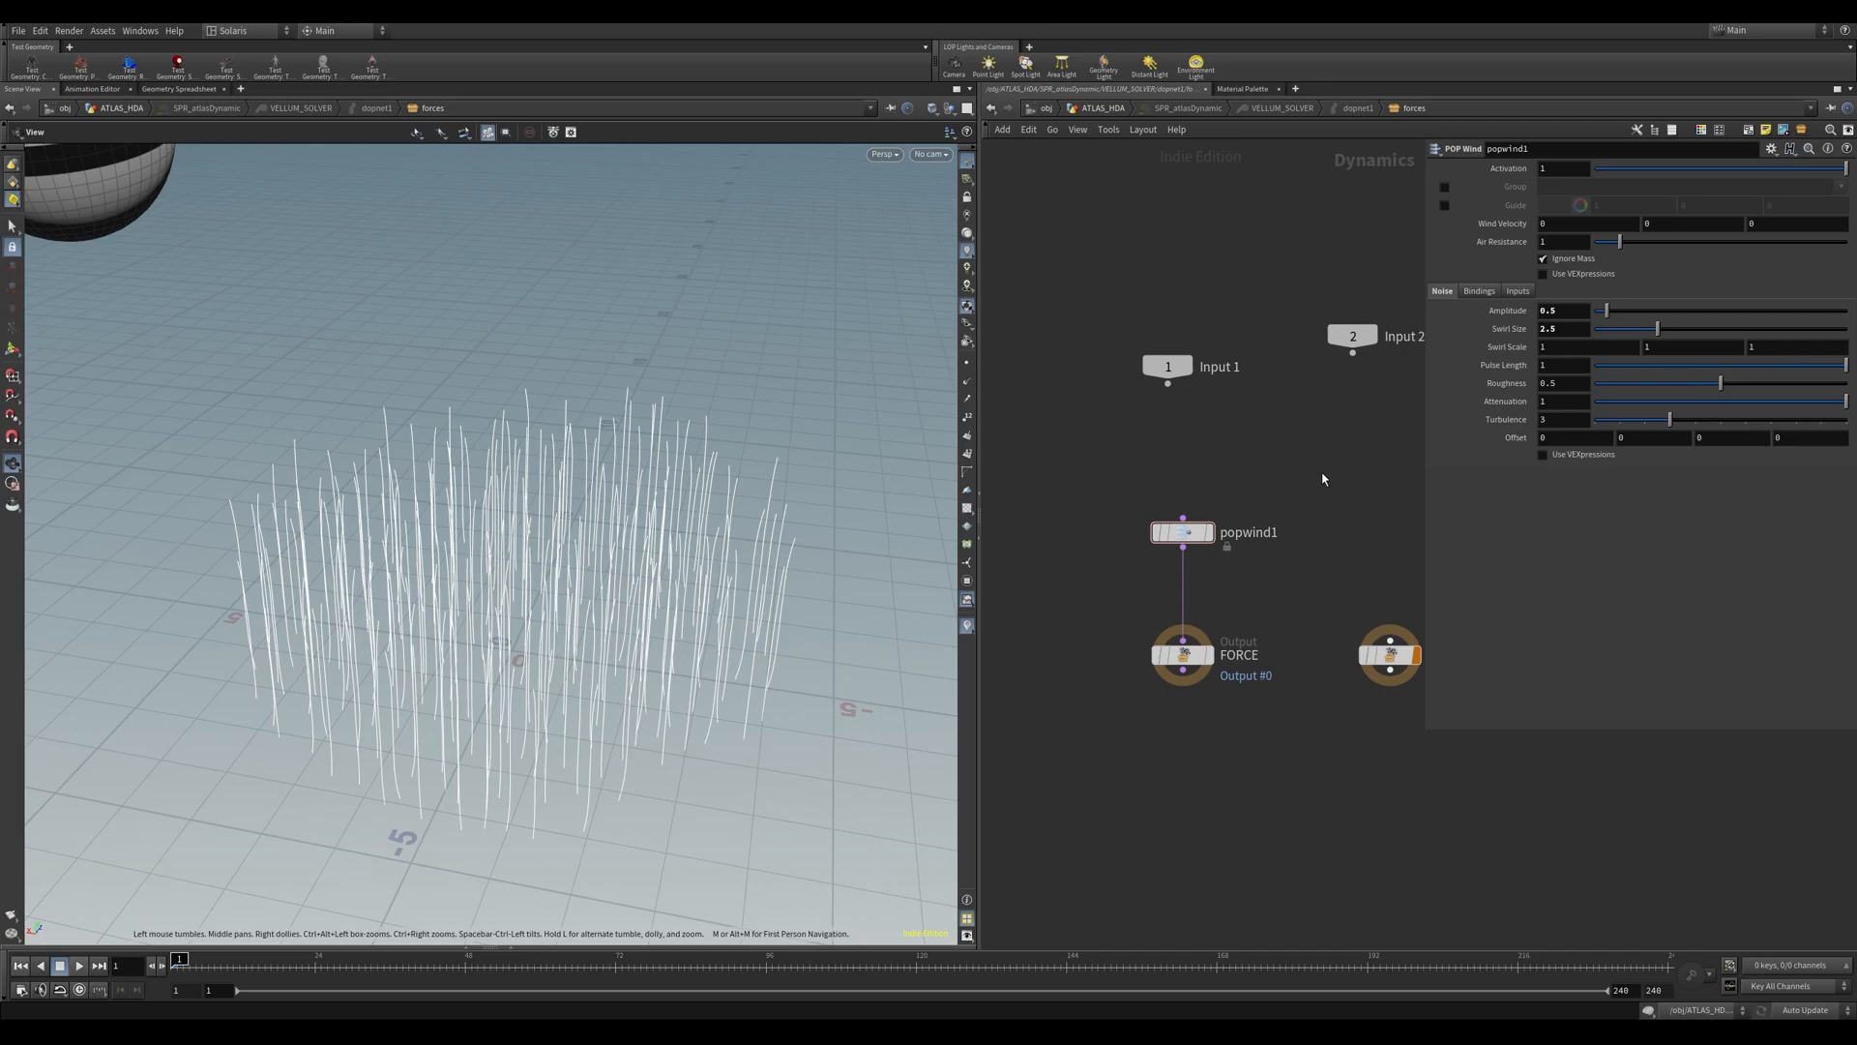
key(u)
key(u)
- Play the SPR_atlasDynamic simulation from frame 1 and stop it at frame 19
scroll(1355, 580, down, 2)
middle_drag(1344, 582, 1295, 611)
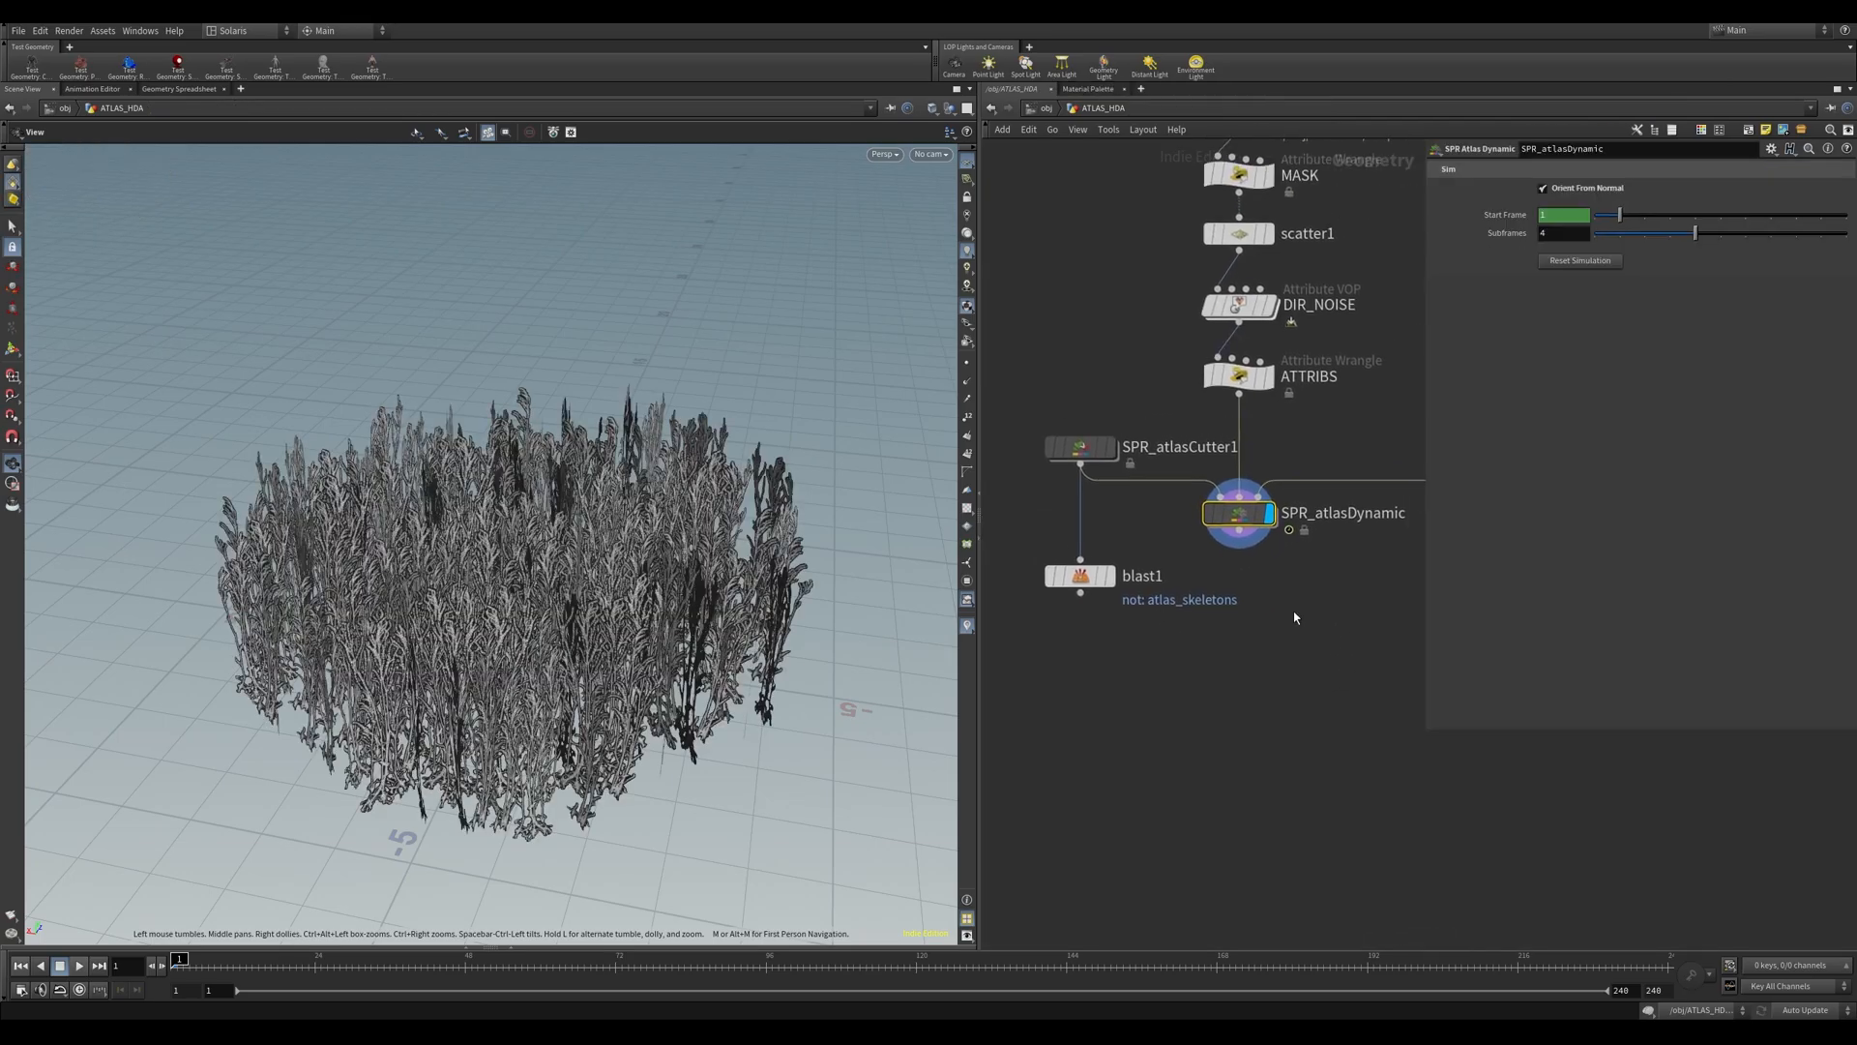
click(79, 965)
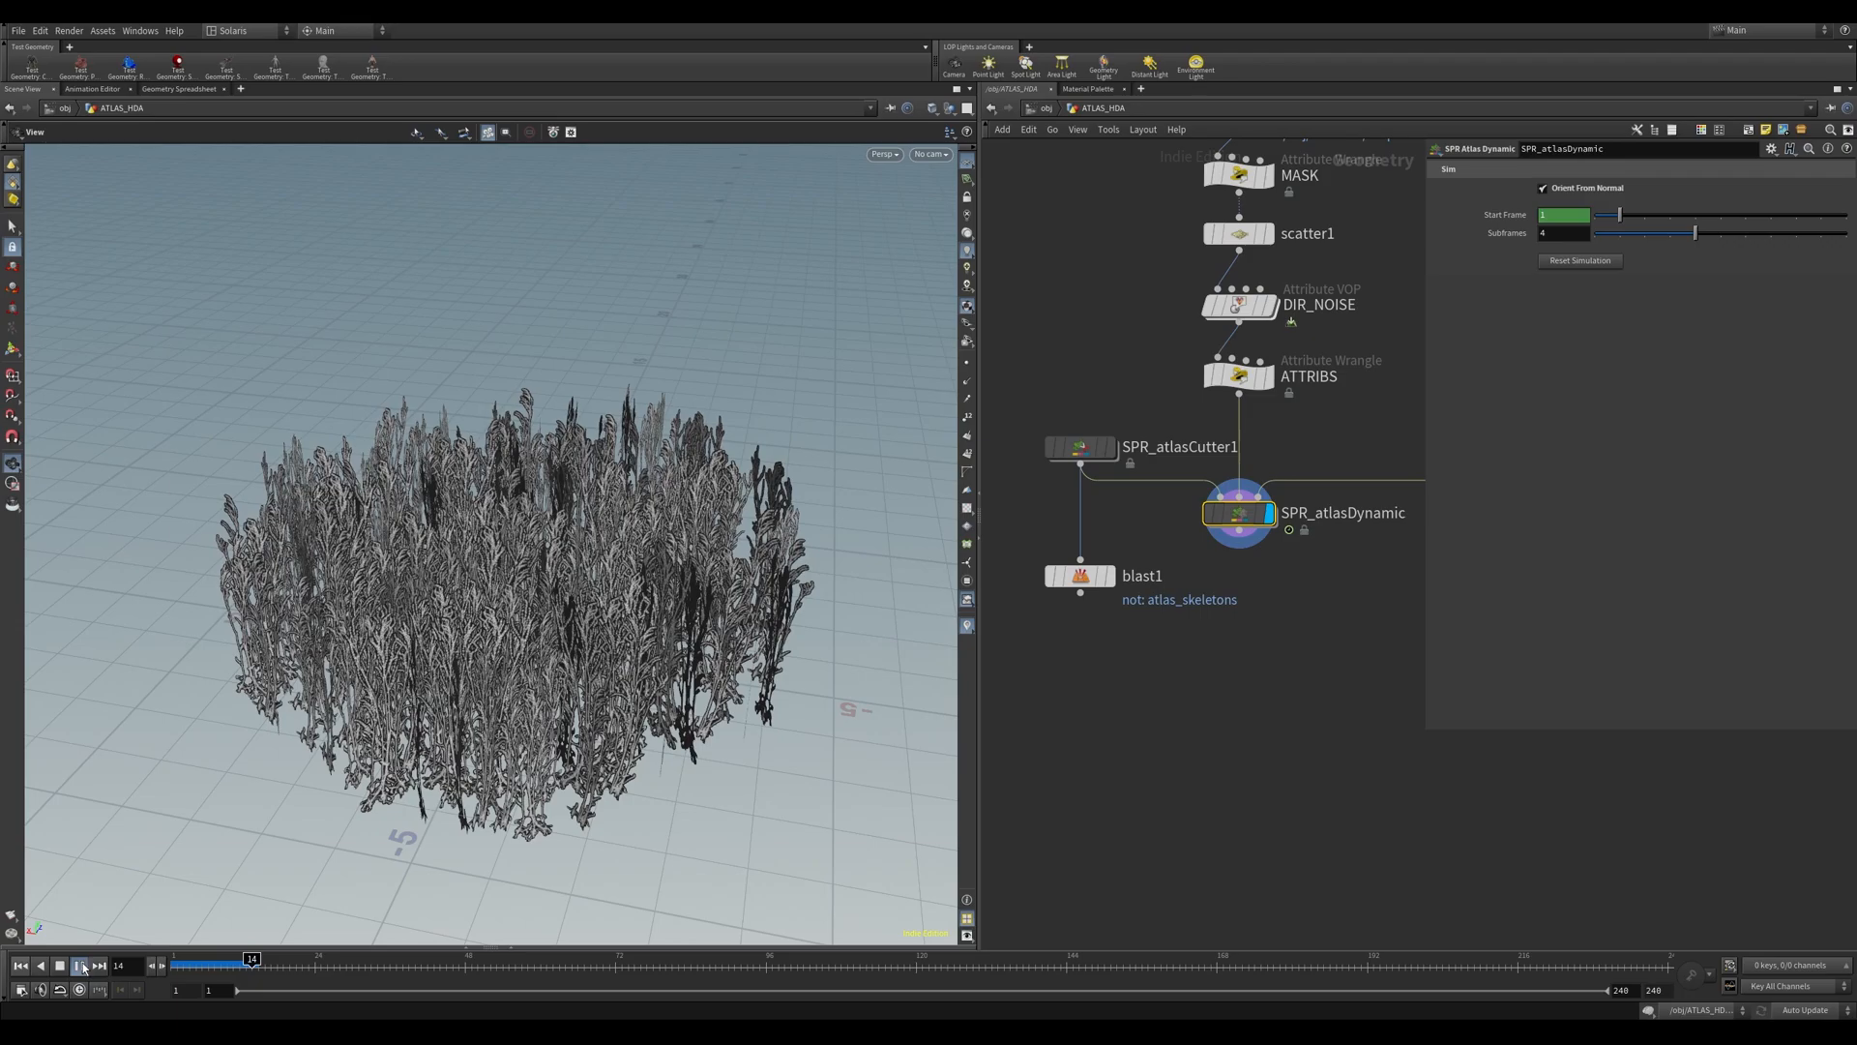
key(Escape)
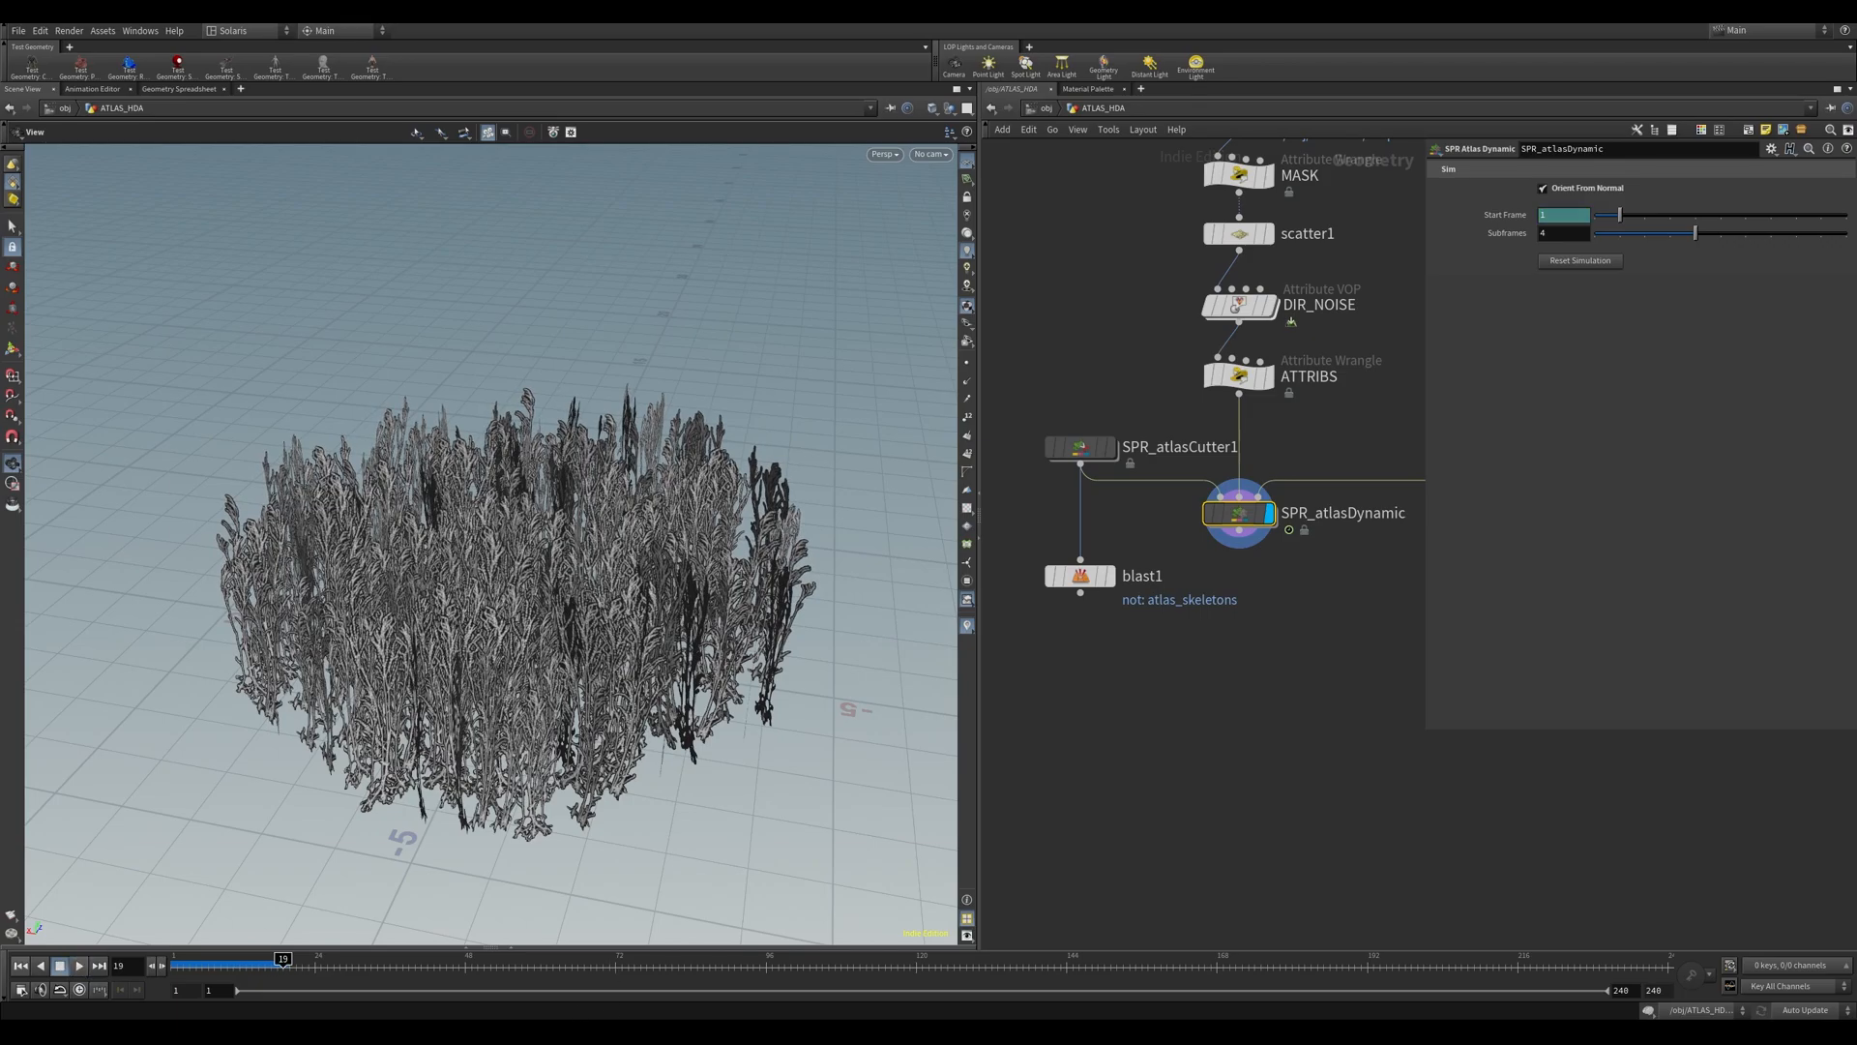
- Switch to the MPlay window, place it over the viewport and play the recorded plant simulation
key(alt+Tab)
drag(649, 52, 794, 251)
click(224, 815)
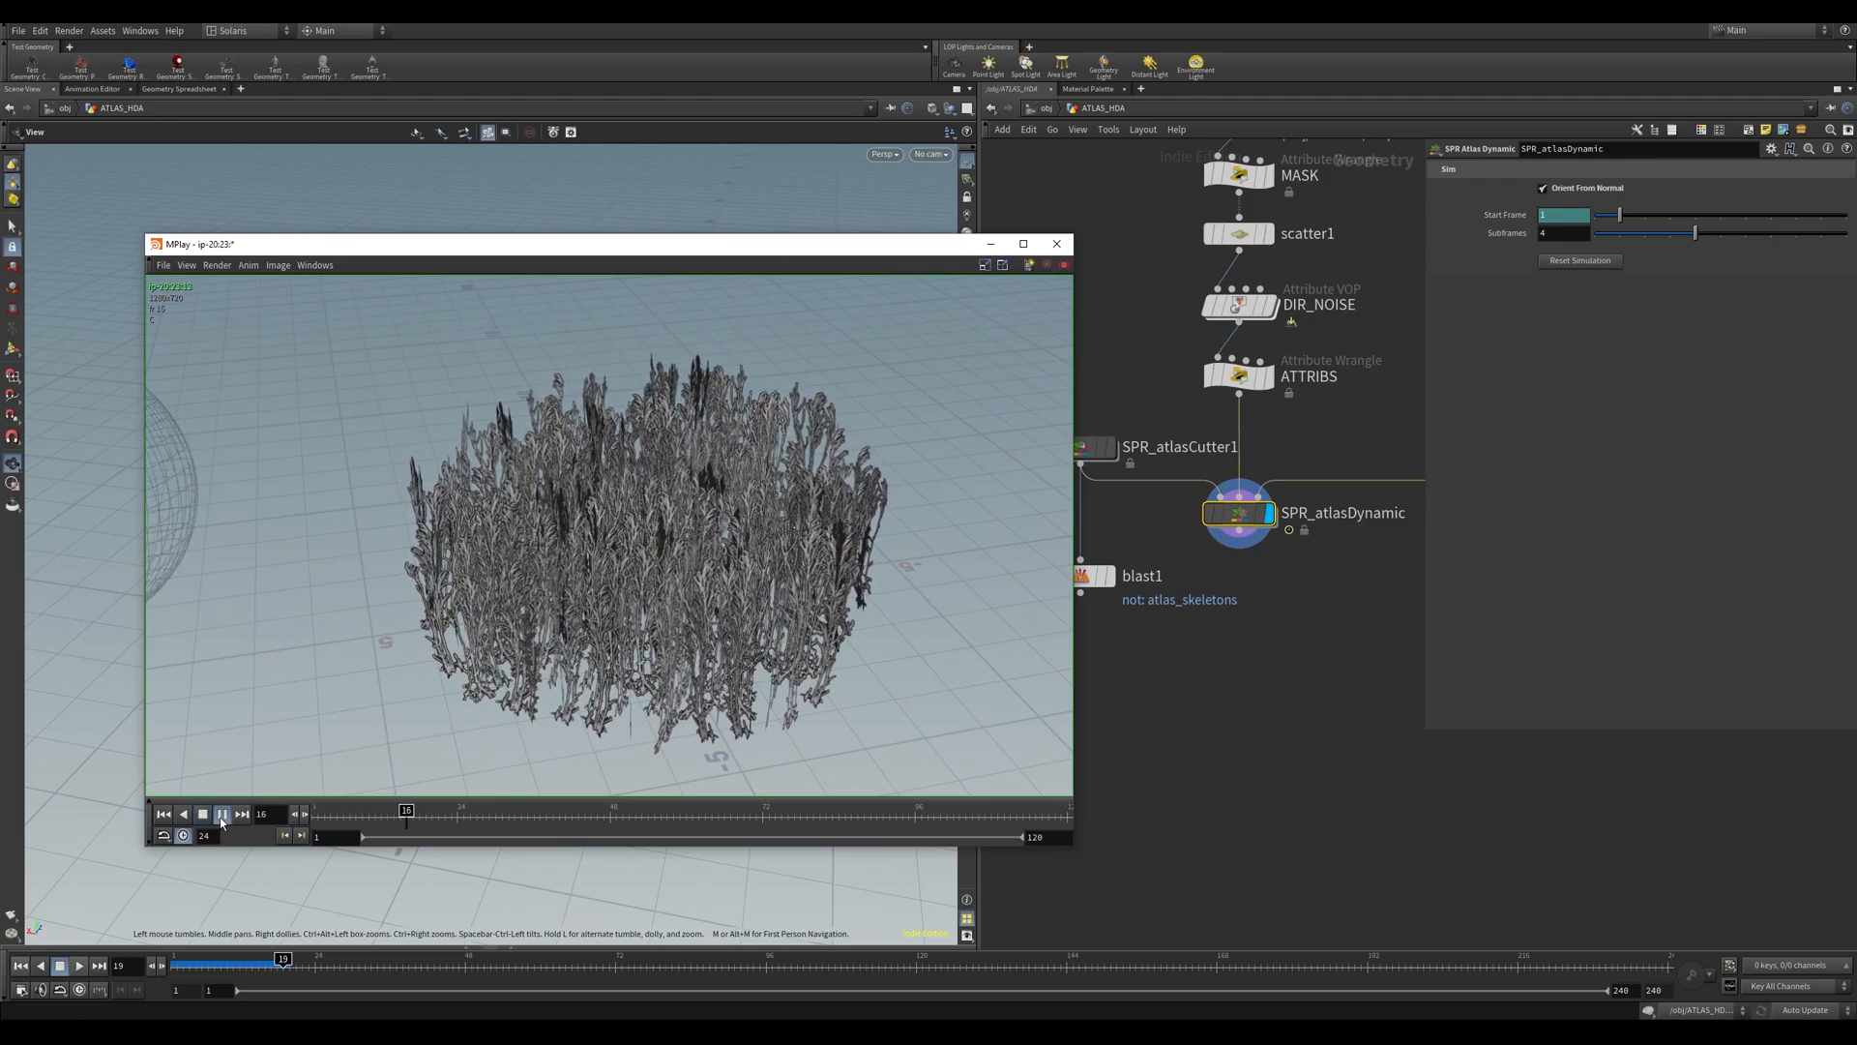